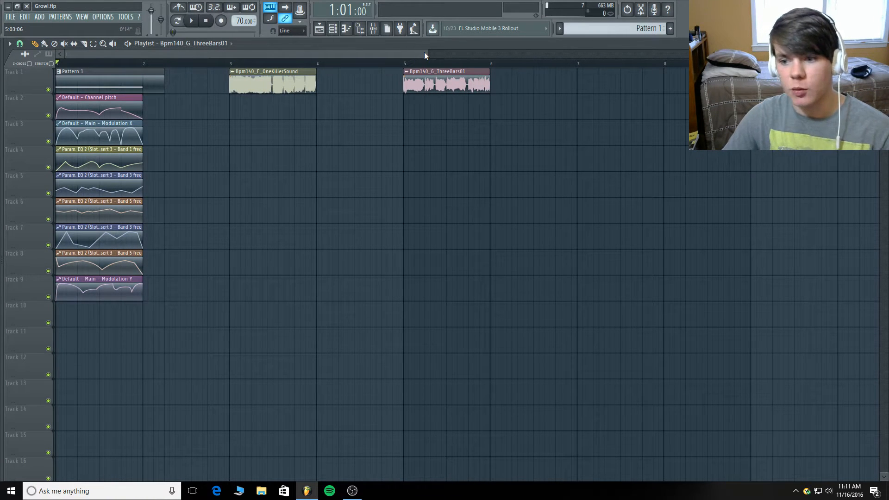
Play the Bpm140_F_OneKillerSound audio clip from bar 3 of the playlist and stop playback.
{"action": "left_click", "coordinate": [231, 64]}
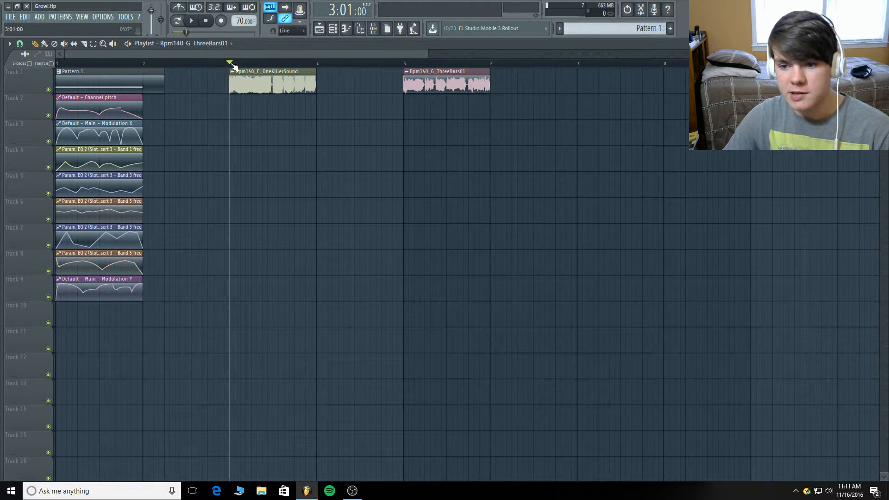
{"action": "left_click", "coordinate": [192, 21]}
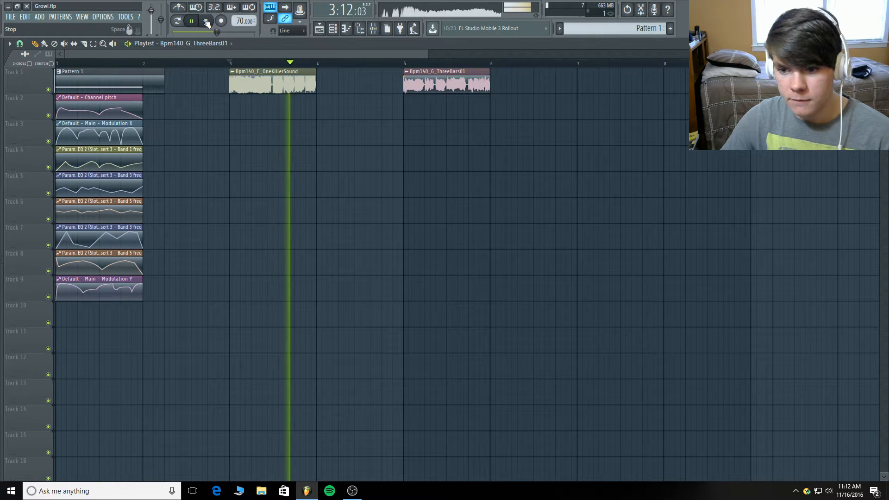
{"action": "left_click", "coordinate": [206, 22]}
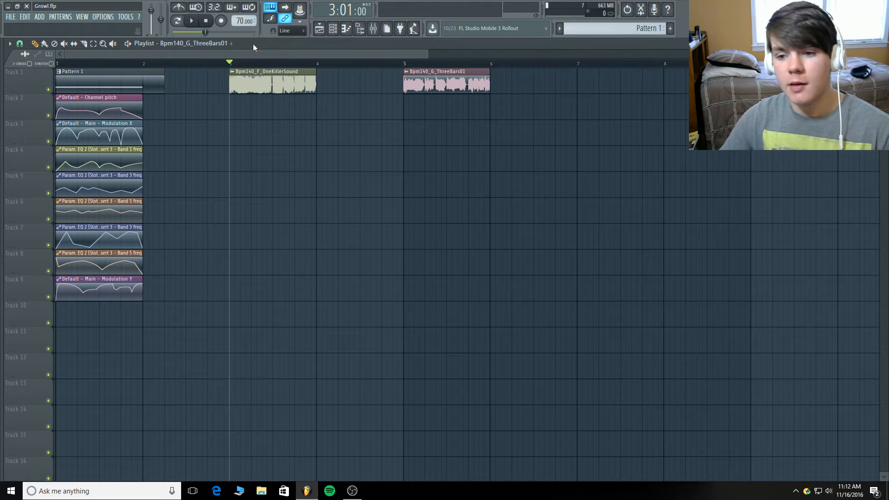
Play the Bpm140_G_ThreeBars01 clip from bar 5, stop it, and return the playhead to bar 1.
{"action": "left_click", "coordinate": [405, 63]}
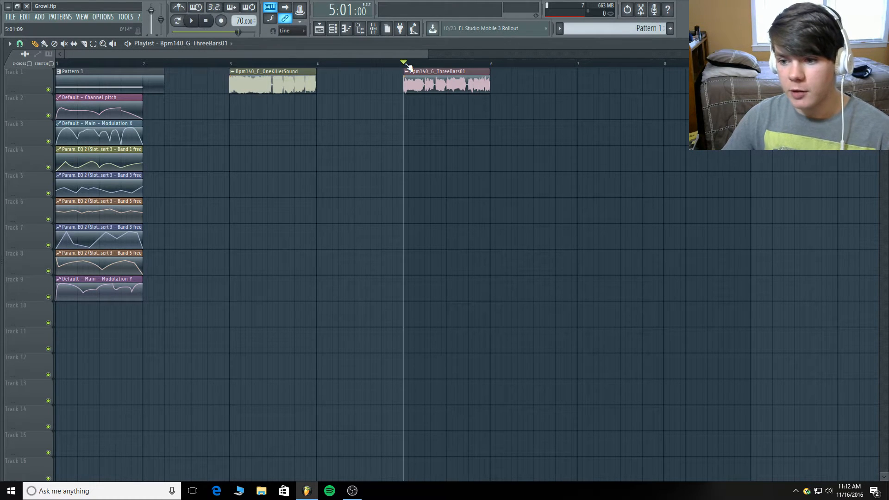
{"action": "left_click", "coordinate": [191, 21]}
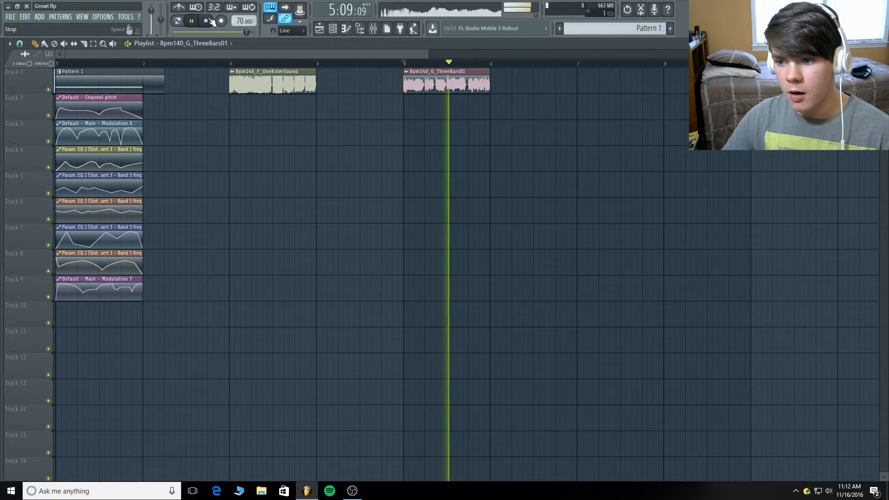
{"action": "left_click", "coordinate": [209, 20]}
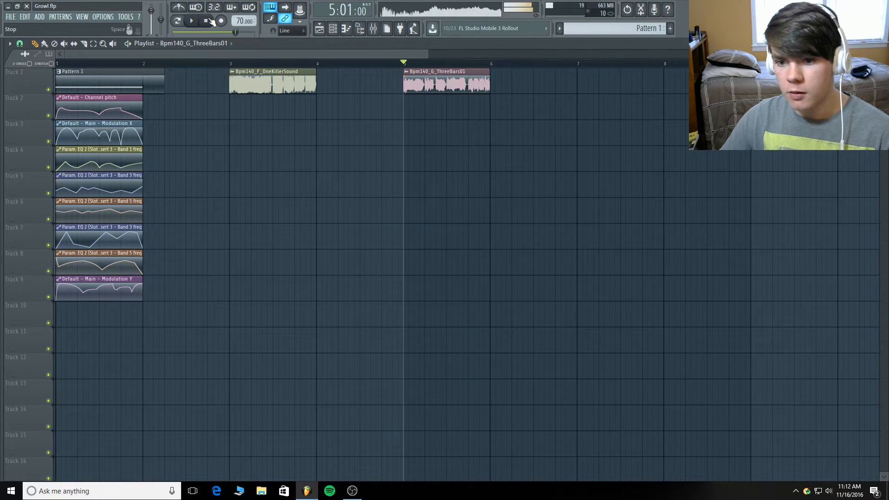
{"action": "left_click", "coordinate": [58, 63]}
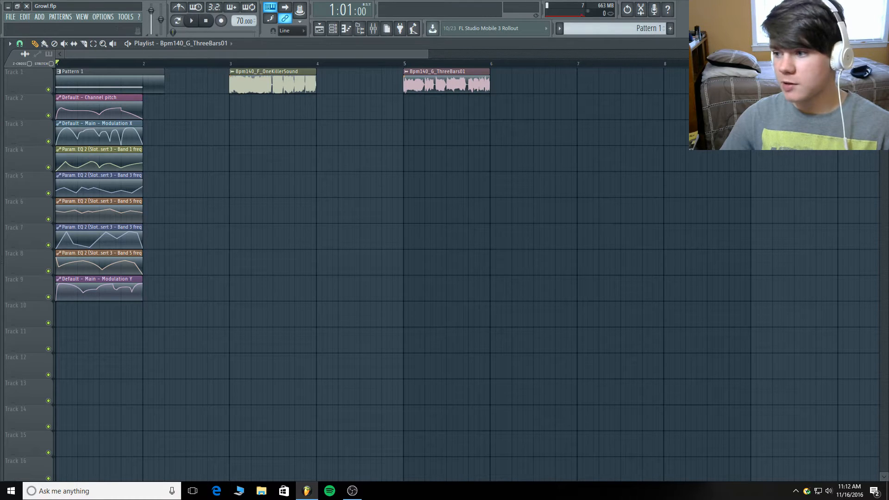
Reveal the sample browser and collapse the Bass Loops and Virtual Riot Sample Pack folders.
{"action": "scroll", "coordinate": [446, 70], "scroll_direction": "up", "scroll_amount": 4}
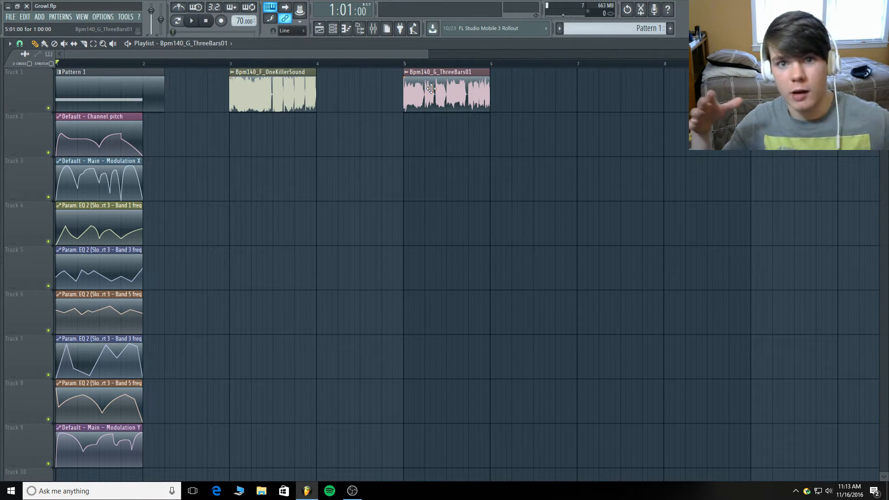
{"action": "left_click_drag", "start_coordinate": [428, 54], "coordinate": [355, 51]}
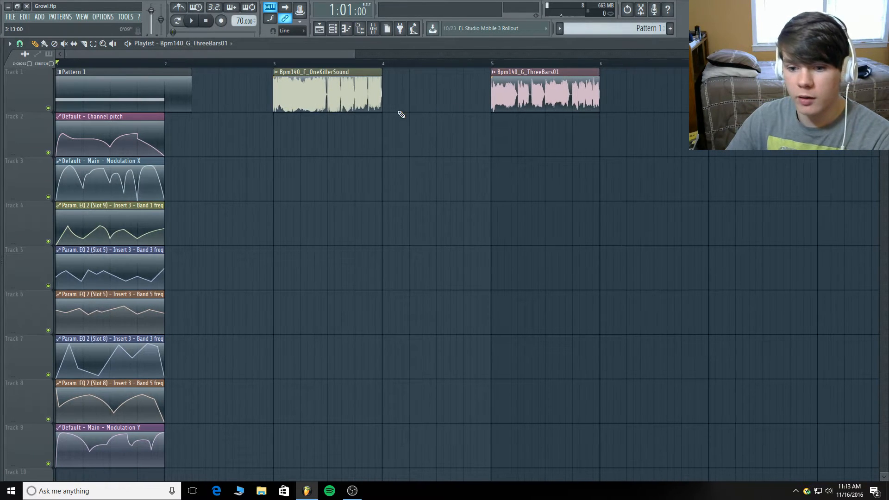
{"action": "left_click_drag", "start_coordinate": [171, 63], "coordinate": [0, 63]}
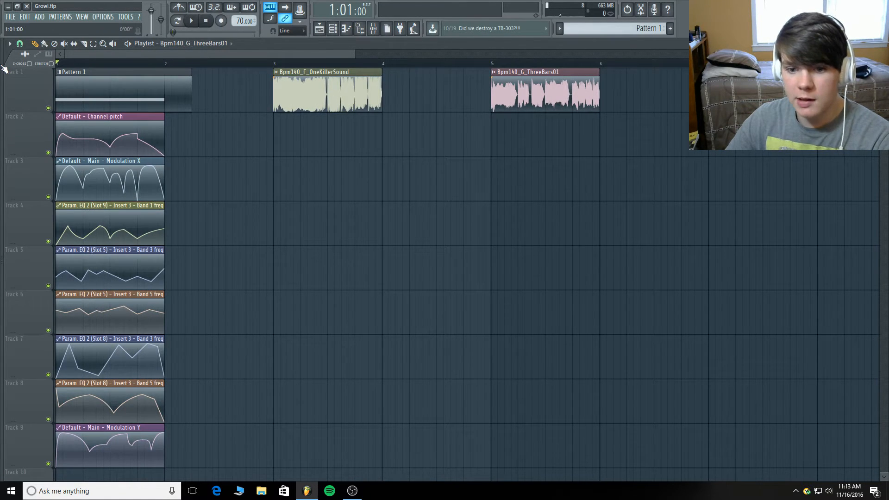
{"action": "mouse_move", "coordinate": [1, 63]}
{"action": "scroll", "coordinate": [61, 231], "scroll_direction": "up", "scroll_amount": 10}
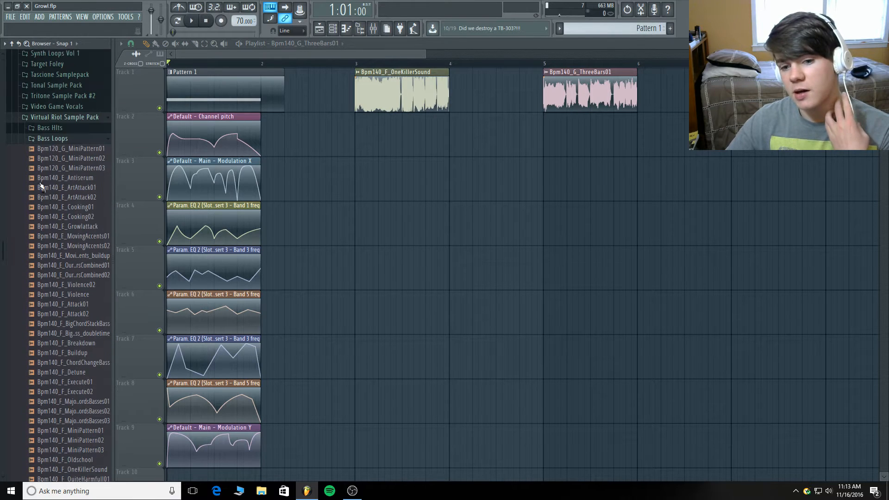
{"action": "left_click", "coordinate": [44, 140]}
{"action": "left_click", "coordinate": [41, 118]}
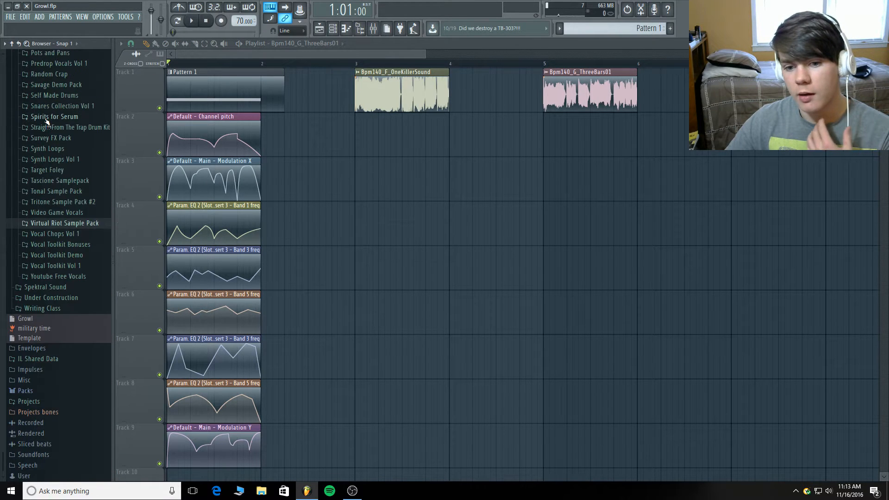
{"action": "scroll", "coordinate": [46, 122], "scroll_direction": "up", "scroll_amount": 10}
{"action": "left_click", "coordinate": [43, 154]}
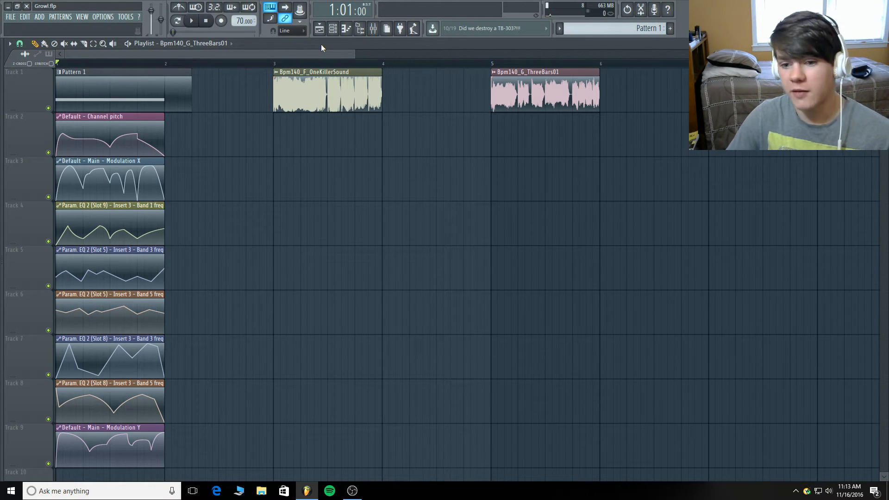
Play the growl pattern with its automation clips from bar 1 and stop playback.
{"action": "left_click", "coordinate": [194, 23]}
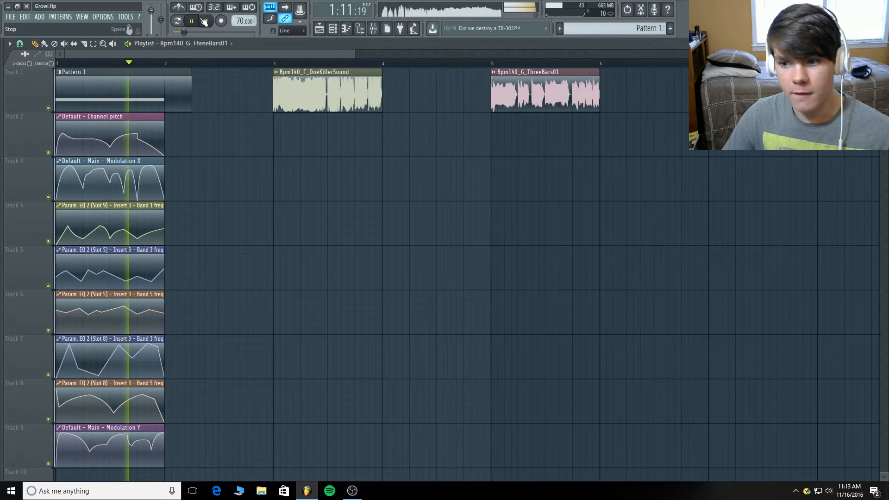
{"action": "left_click", "coordinate": [204, 22]}
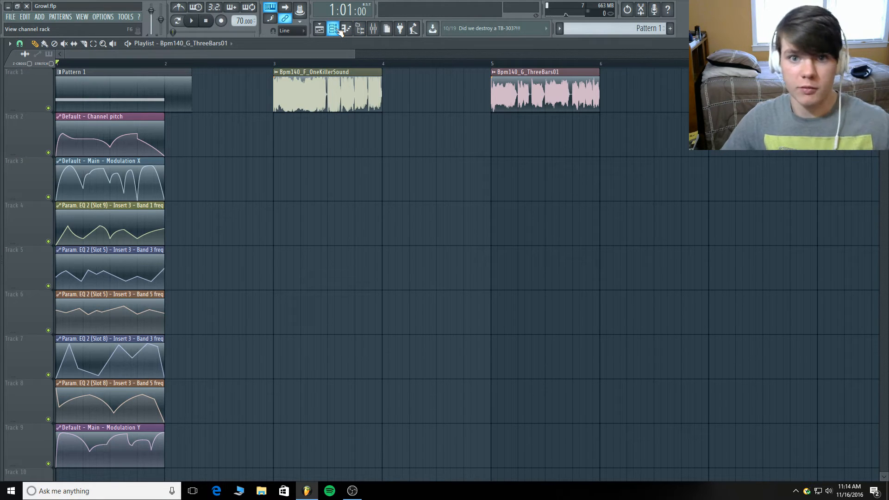
Show the mixer and the channel rack's Unsorted group, and view the 3x Osc channel's settings.
{"action": "left_click", "coordinate": [373, 29]}
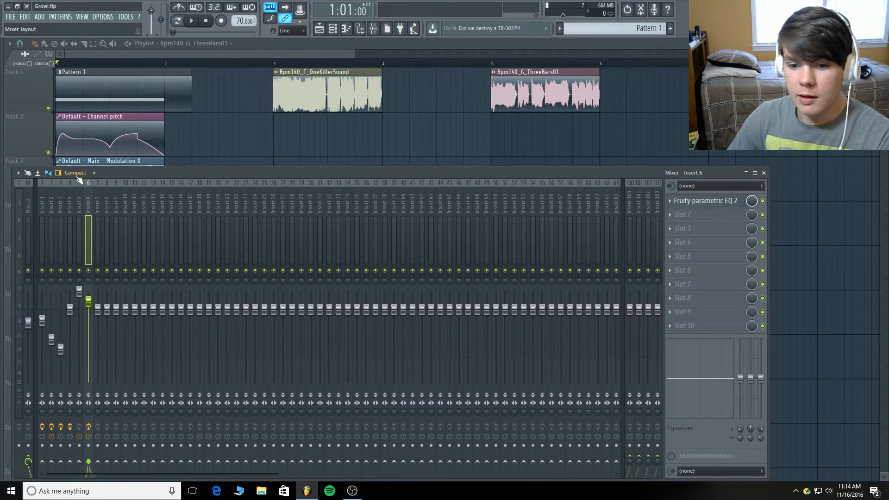
{"action": "left_click_drag", "start_coordinate": [133, 172], "coordinate": [311, 185]}
{"action": "key", "text": "F6"}
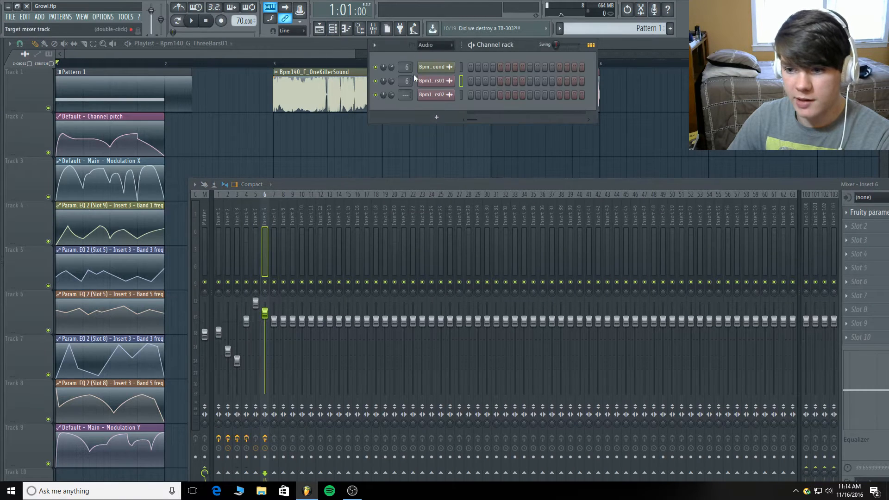
{"action": "left_click", "coordinate": [434, 48]}
{"action": "left_click", "coordinate": [442, 86]}
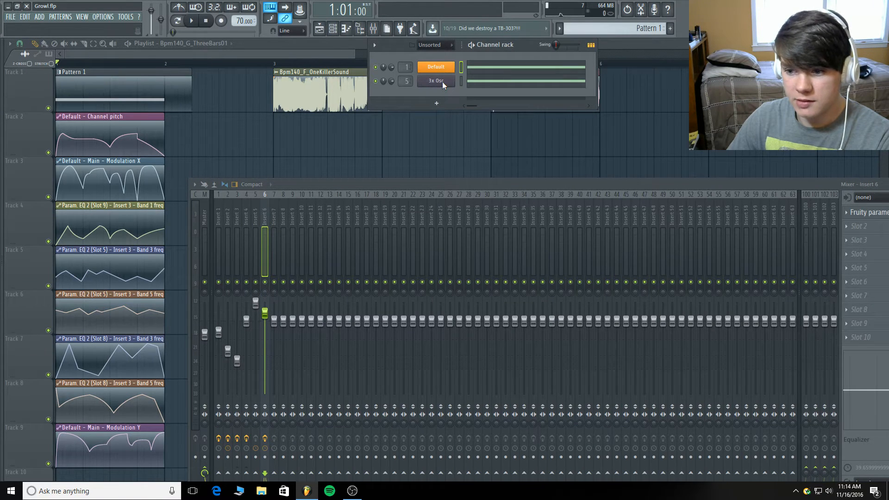
{"action": "left_click", "coordinate": [442, 82]}
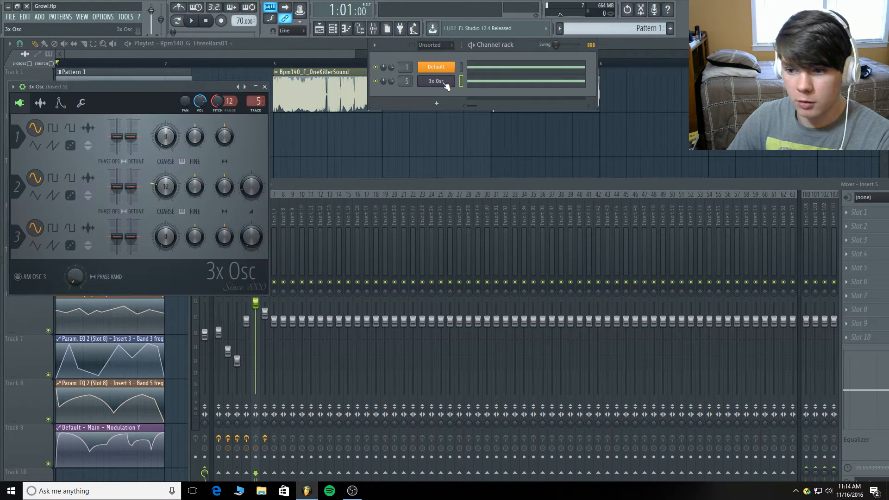
{"action": "left_click", "coordinate": [264, 86]}
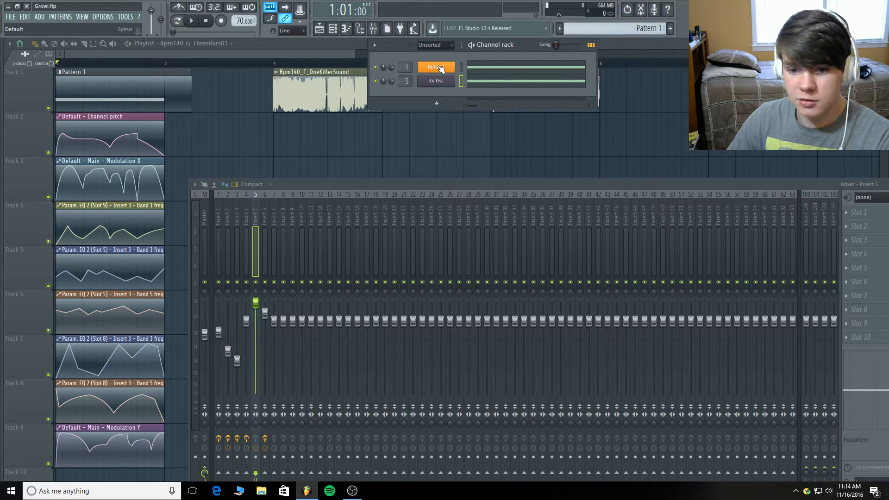
Open the Default Sytrus channel and look through the pages of operators 1 to 6.
{"action": "left_click", "coordinate": [443, 68]}
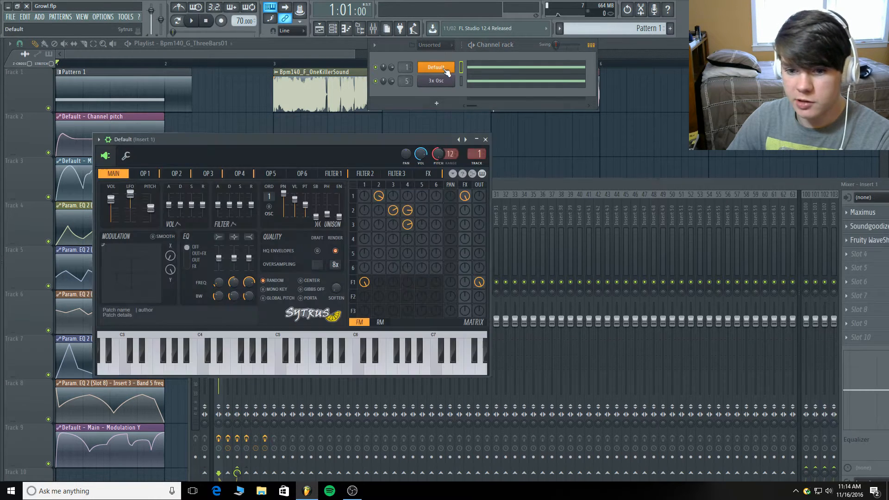
{"action": "left_click_drag", "start_coordinate": [409, 137], "coordinate": [434, 78]}
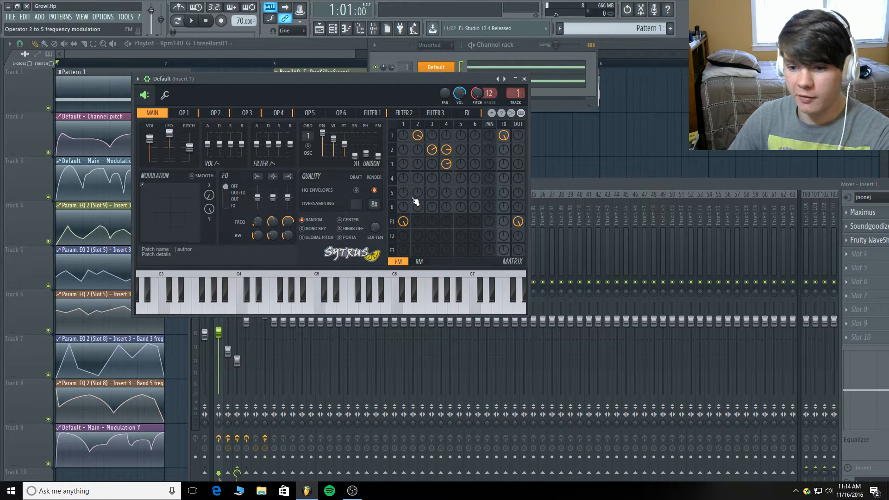
{"action": "left_click", "coordinate": [184, 112]}
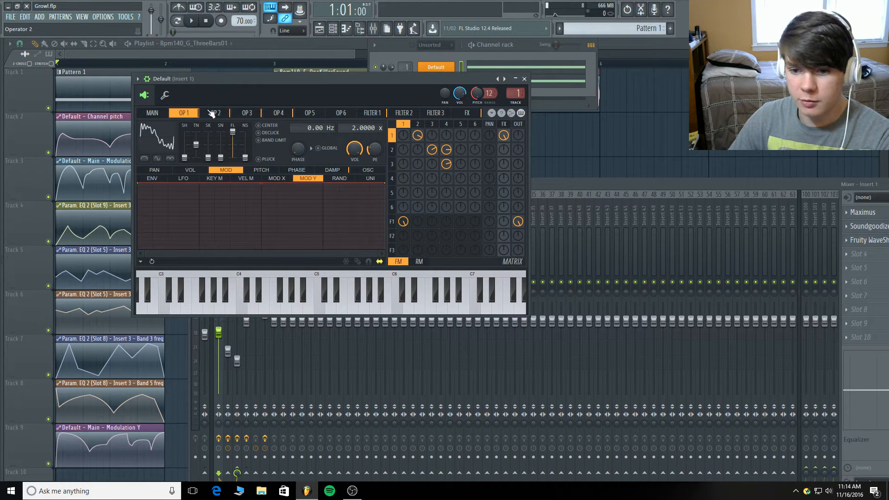
{"action": "left_click", "coordinate": [214, 113]}
{"action": "left_click", "coordinate": [247, 113]}
{"action": "left_click", "coordinate": [279, 113]}
{"action": "left_click", "coordinate": [309, 113]}
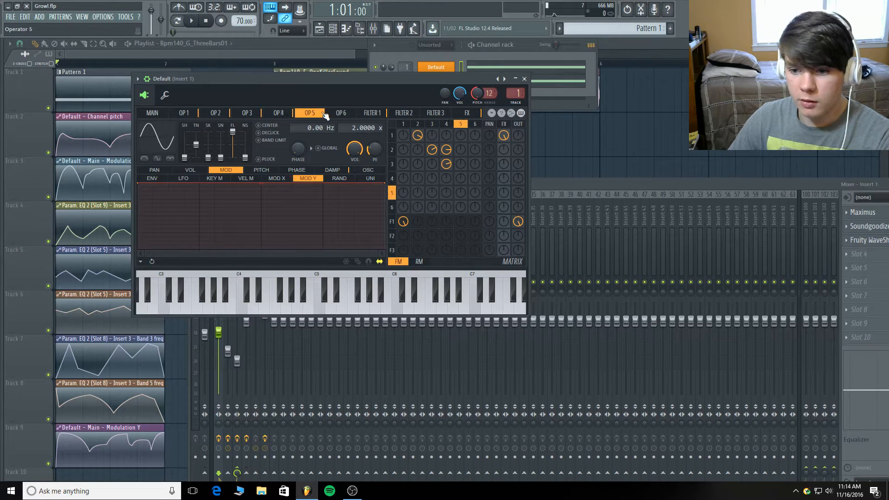
{"action": "left_click", "coordinate": [340, 113]}
Examine operator 1's oscillator waveform and its first harmonics in Sytrus.
{"action": "left_click", "coordinate": [181, 113]}
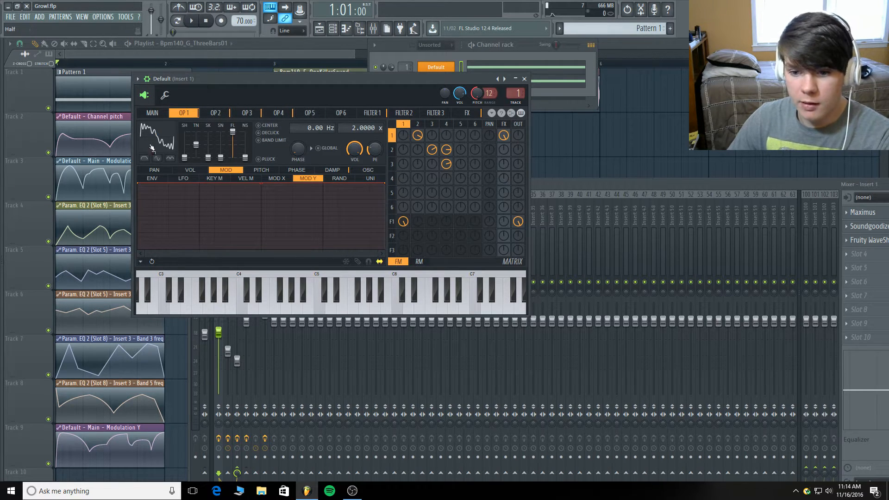
{"action": "left_click", "coordinate": [153, 143]}
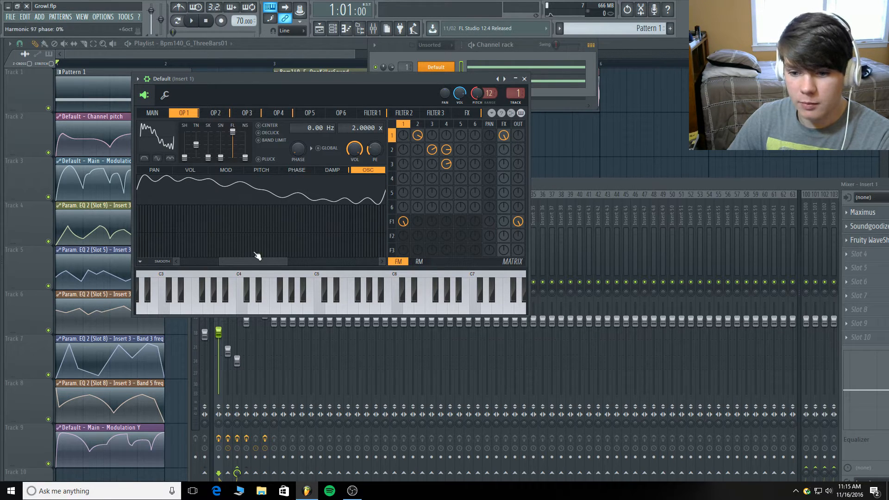
{"action": "left_click_drag", "start_coordinate": [265, 263], "coordinate": [160, 265]}
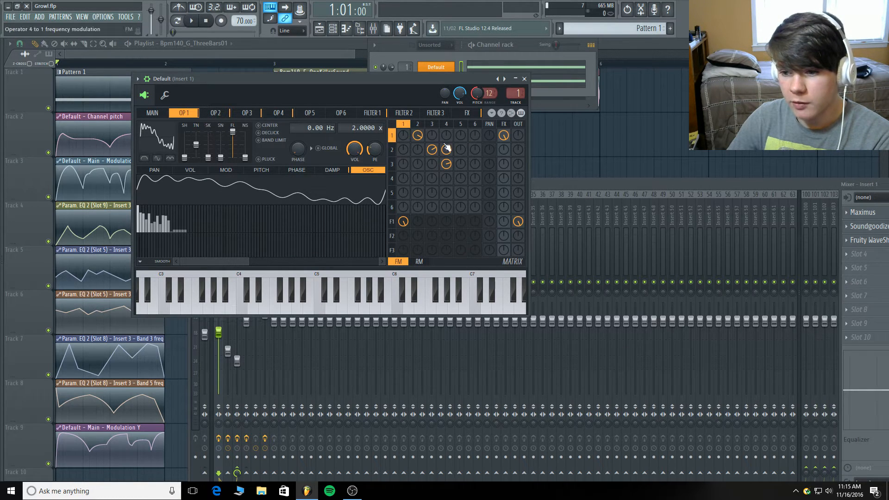
Examine operator 2's oscillator shape and its Mod Y modulation envelope.
{"action": "left_click", "coordinate": [216, 113]}
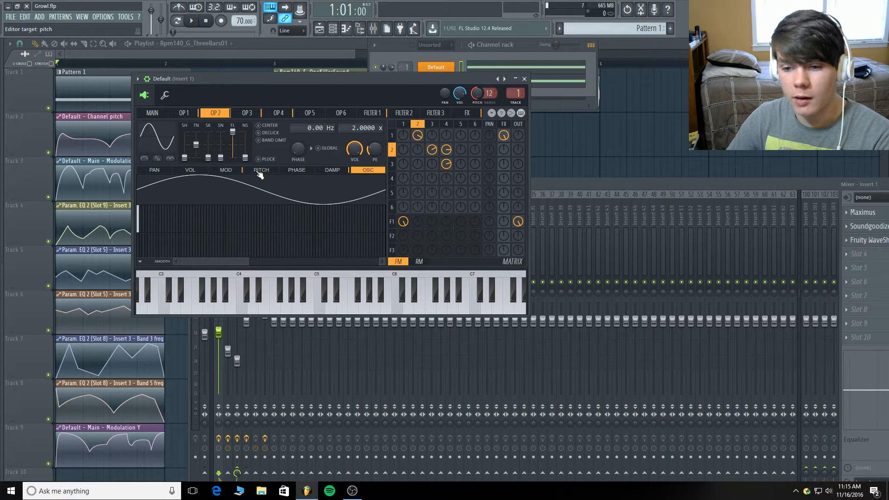
{"action": "left_click", "coordinate": [225, 169]}
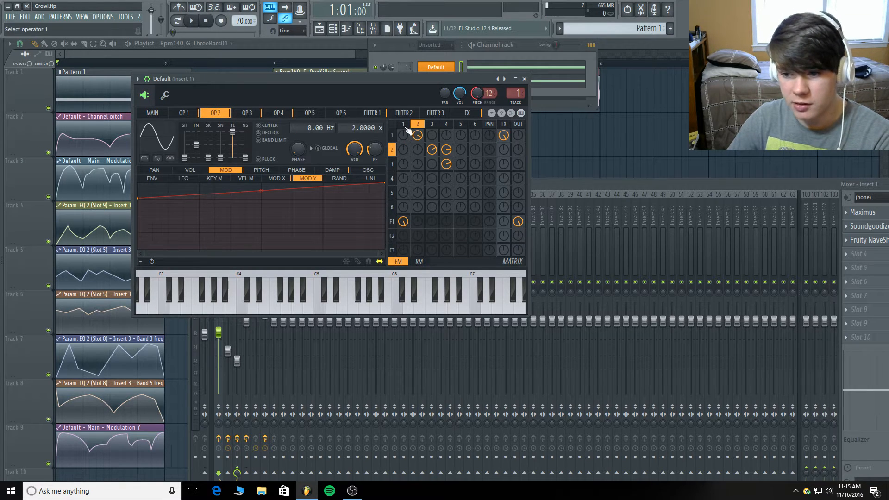
{"action": "left_click", "coordinate": [184, 113]}
{"action": "left_click", "coordinate": [417, 124]}
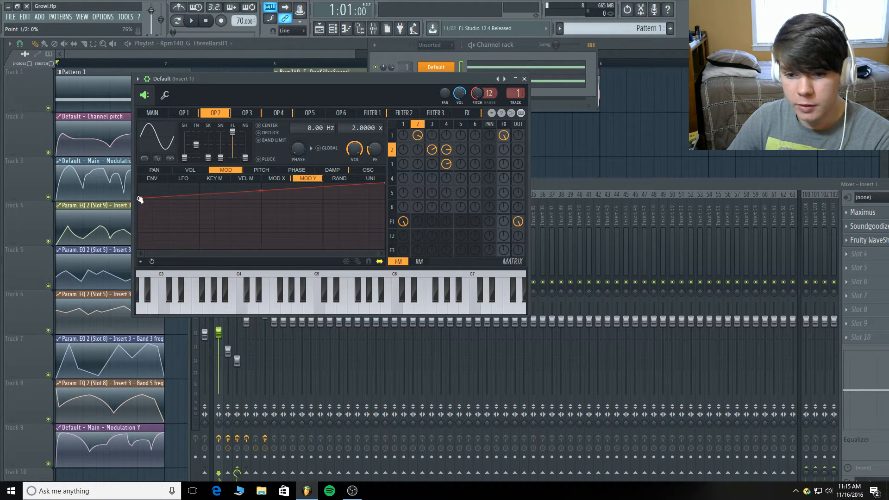
Return Sytrus to its main page and play the growl to observe the modulation X and Y controls.
{"action": "left_click", "coordinate": [161, 113]}
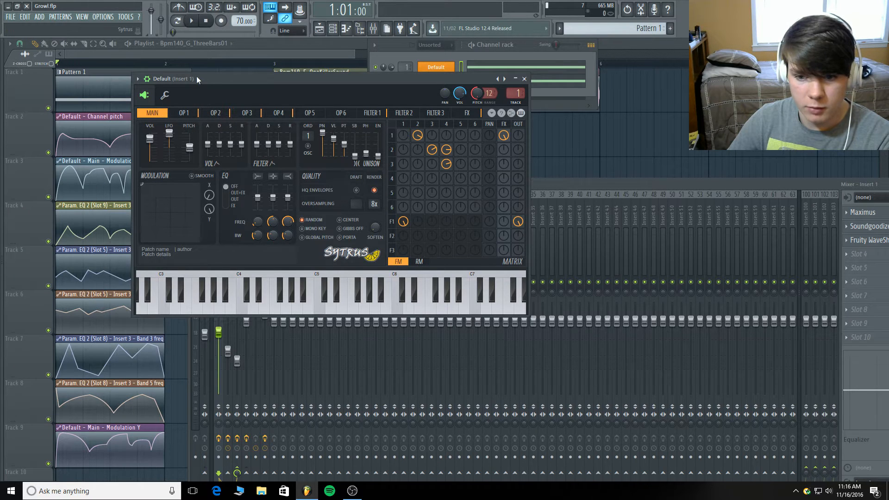
{"action": "left_click_drag", "start_coordinate": [197, 78], "coordinate": [264, 78]}
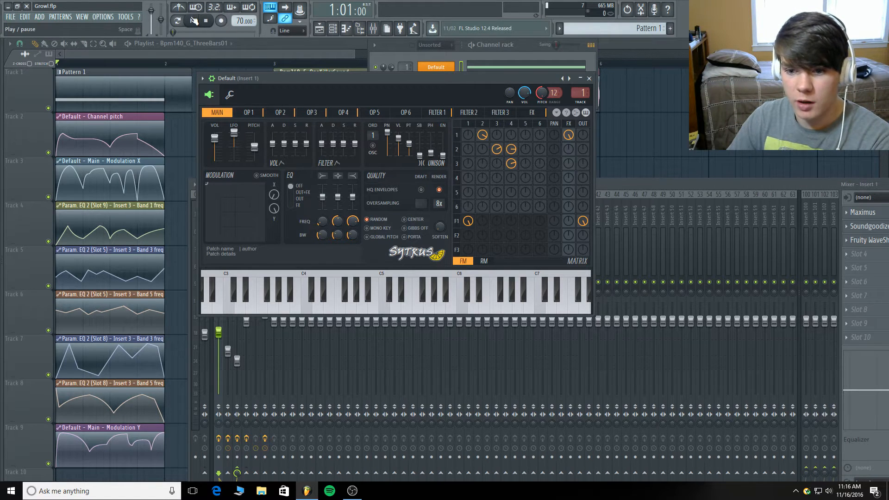
{"action": "key", "text": "space"}
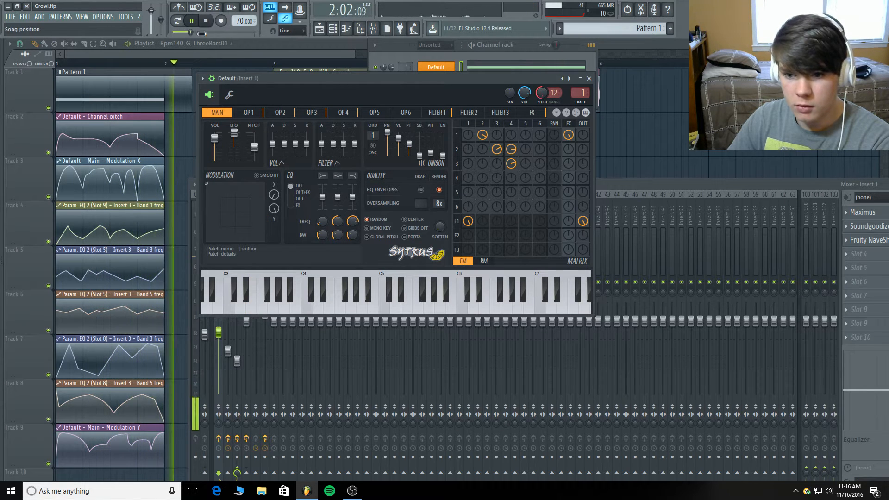
{"action": "key", "text": "space"}
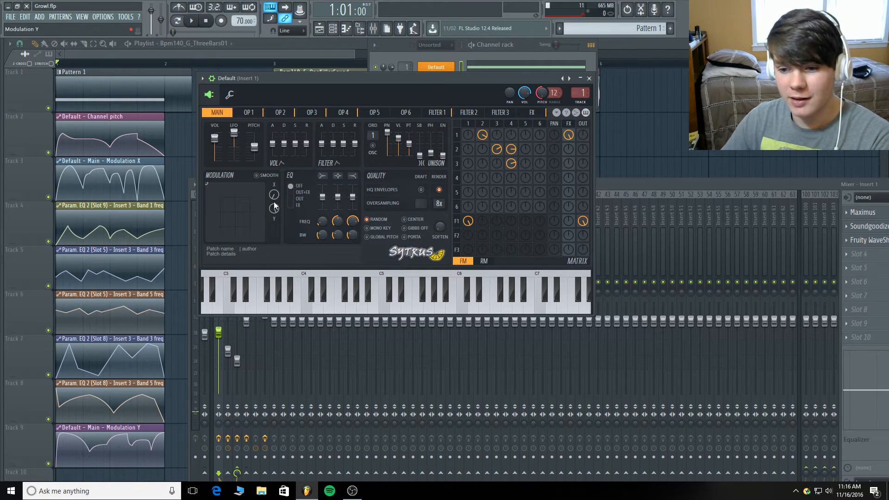
Compare the Mod X modulation mappings of operators 1, 2 and 3.
{"action": "left_click", "coordinate": [456, 149]}
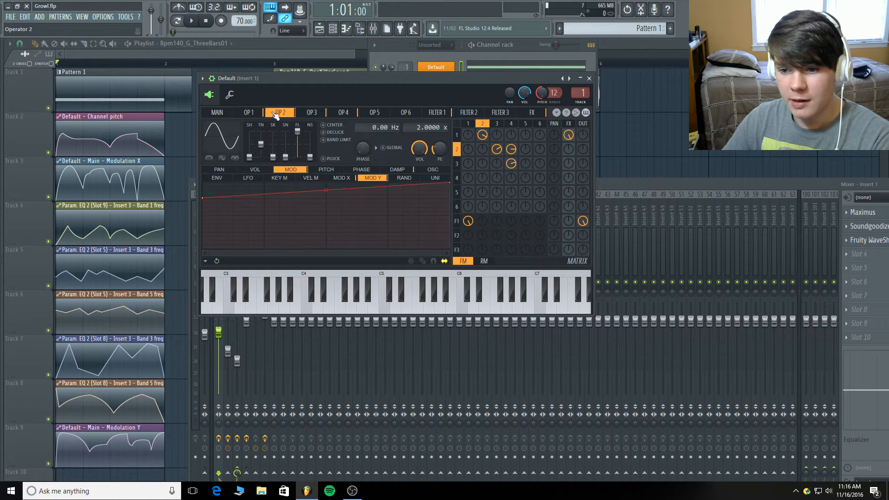
{"action": "left_click", "coordinate": [341, 178]}
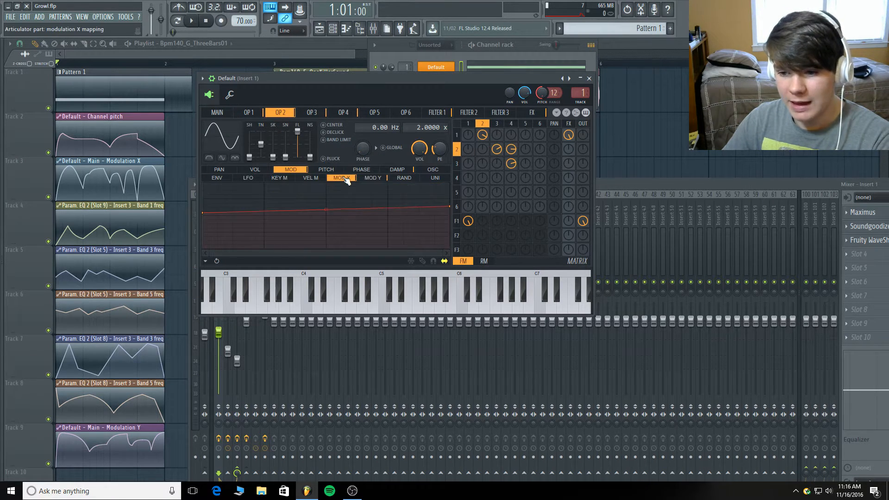
{"action": "left_click", "coordinate": [255, 113]}
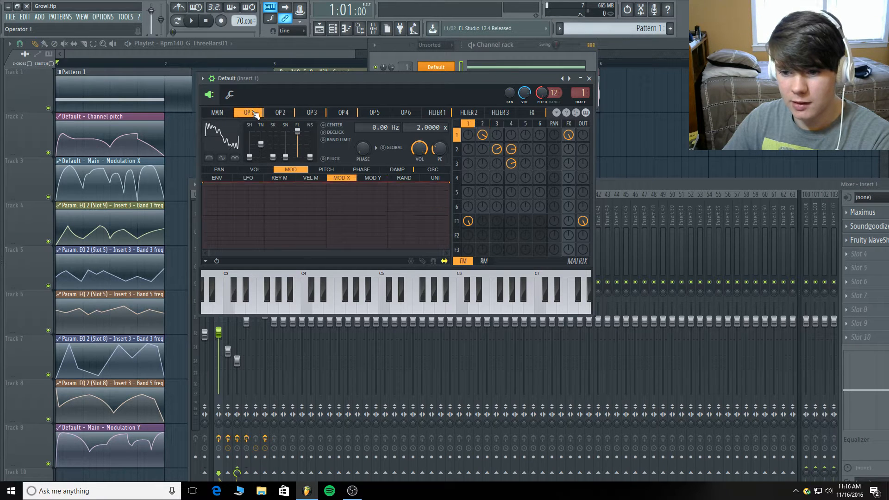
{"action": "left_click", "coordinate": [280, 113]}
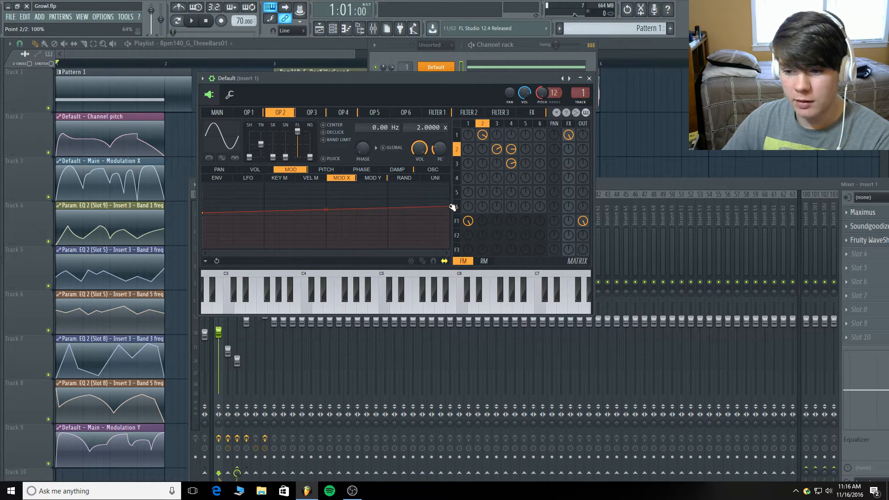
{"action": "left_click", "coordinate": [322, 111]}
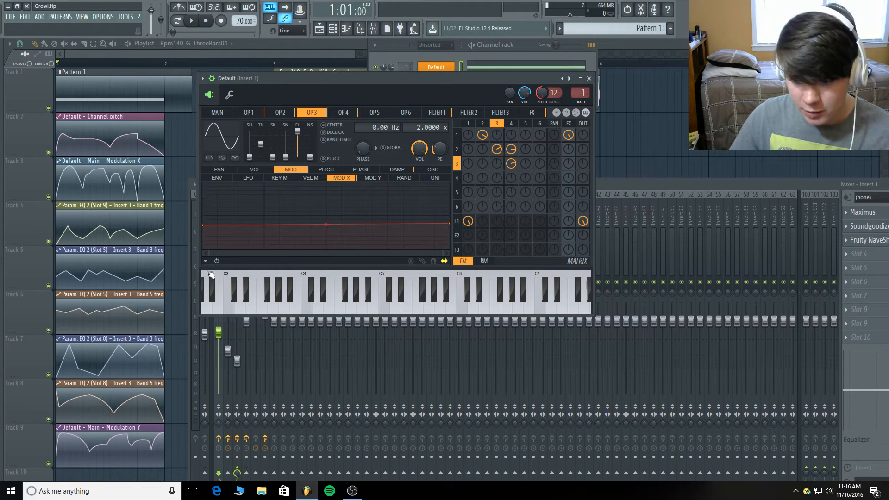
Bring the Sytrus window back to the front and enlarge it for a taller view of operator 3's Mod X graph.
{"action": "left_click", "coordinate": [204, 334]}
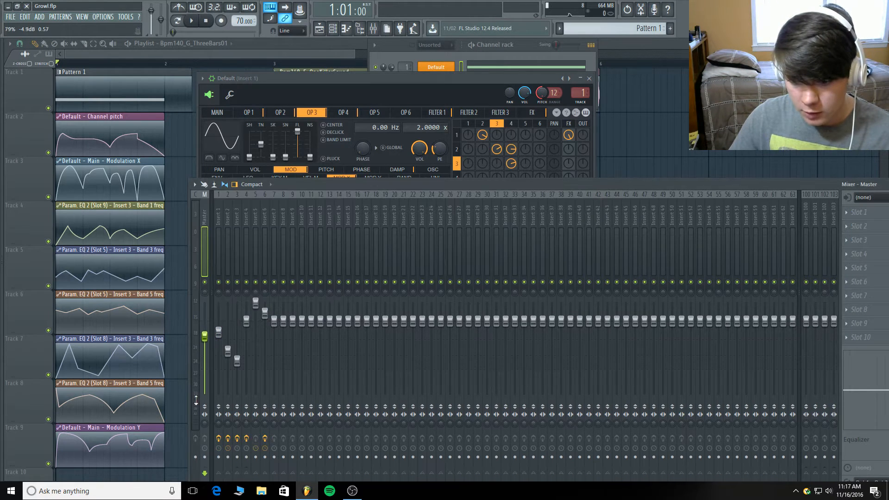
{"action": "left_click", "coordinate": [274, 79]}
{"action": "left_click_drag", "start_coordinate": [196, 318], "coordinate": [189, 466]}
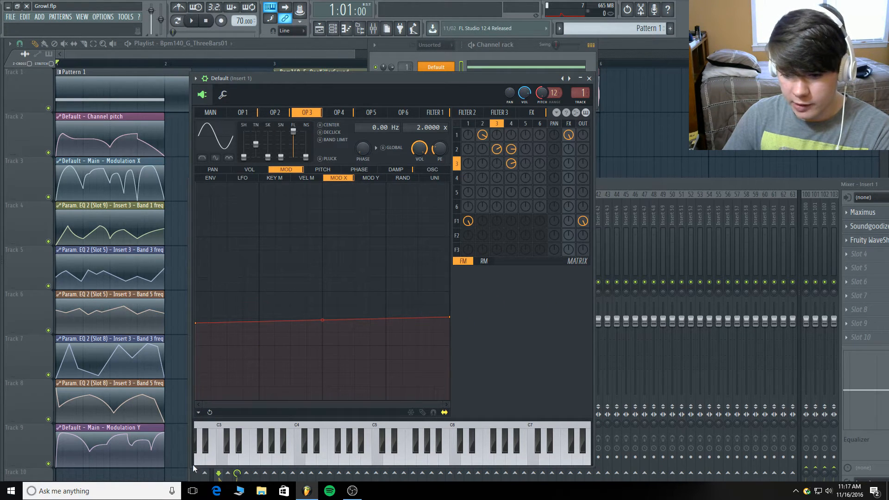
{"action": "left_click_drag", "start_coordinate": [192, 464], "coordinate": [191, 350]}
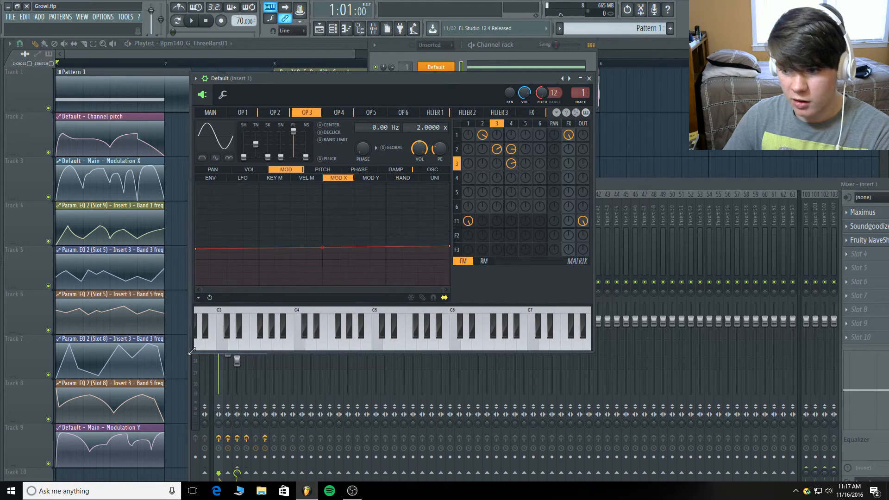
Review the Mod X mappings of operators 5, 3, 2 and 1, and return to Sytrus's main page.
{"action": "left_click", "coordinate": [338, 112]}
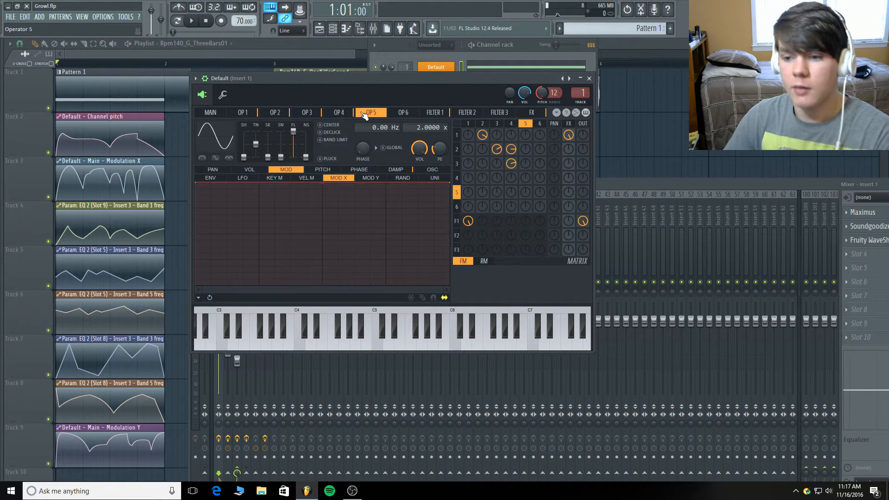
{"action": "left_click", "coordinate": [317, 113]}
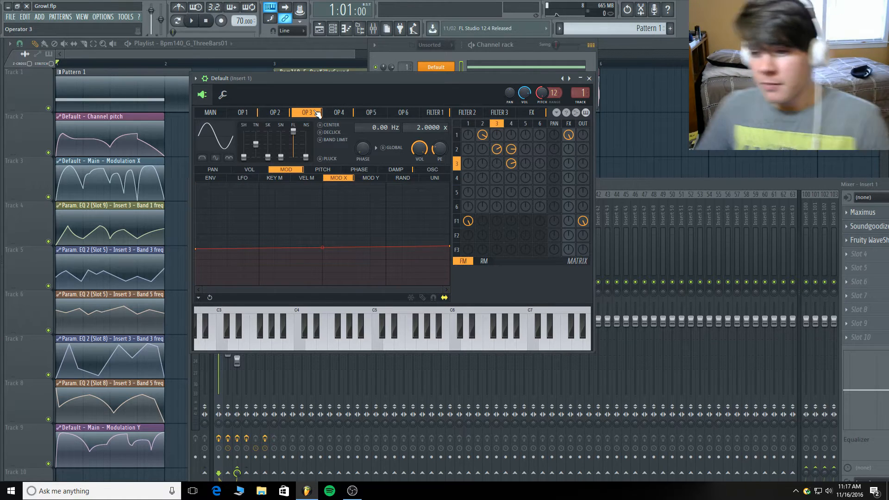
{"action": "left_click", "coordinate": [275, 112]}
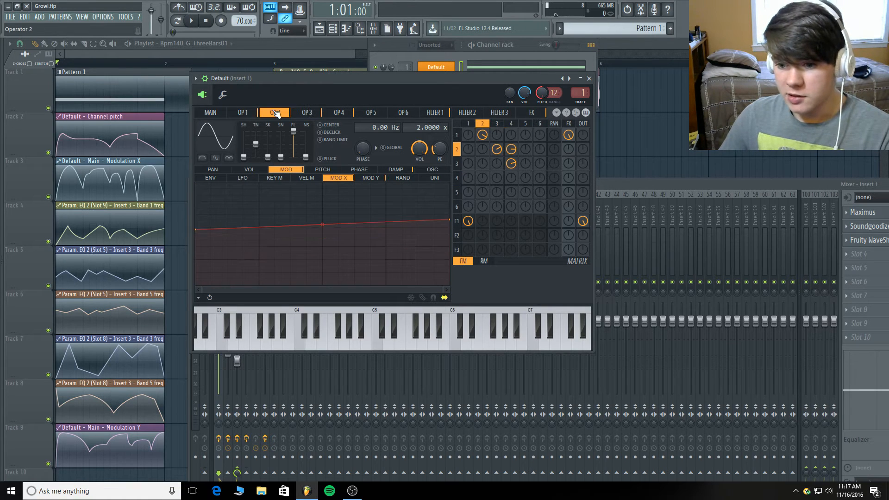
{"action": "left_click", "coordinate": [242, 112]}
{"action": "left_click", "coordinate": [210, 112]}
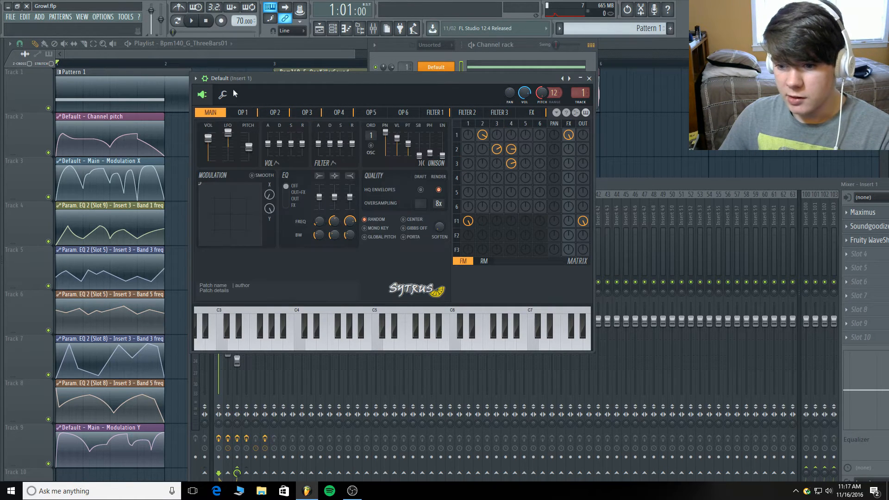
Disable the effect slots on mixer inserts 1 to 4 and reselect insert 1.
{"action": "left_click", "coordinate": [373, 29]}
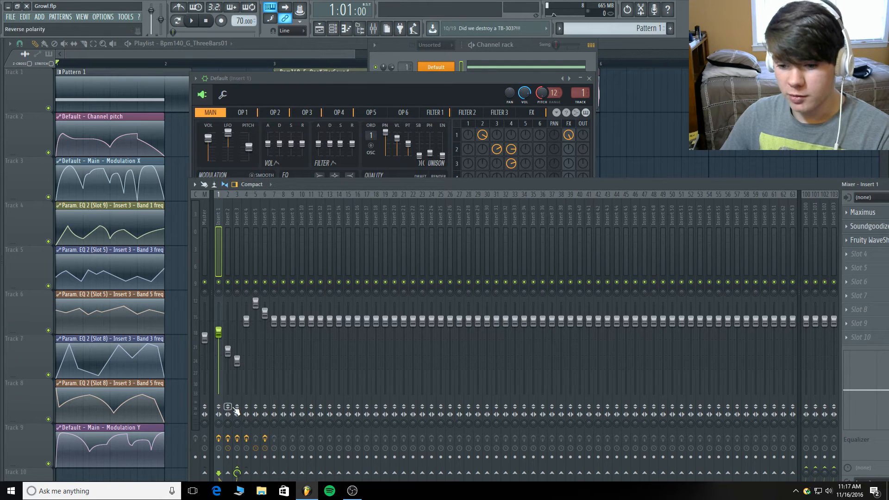
{"action": "left_click", "coordinate": [229, 438]}
{"action": "left_click", "coordinate": [237, 438]}
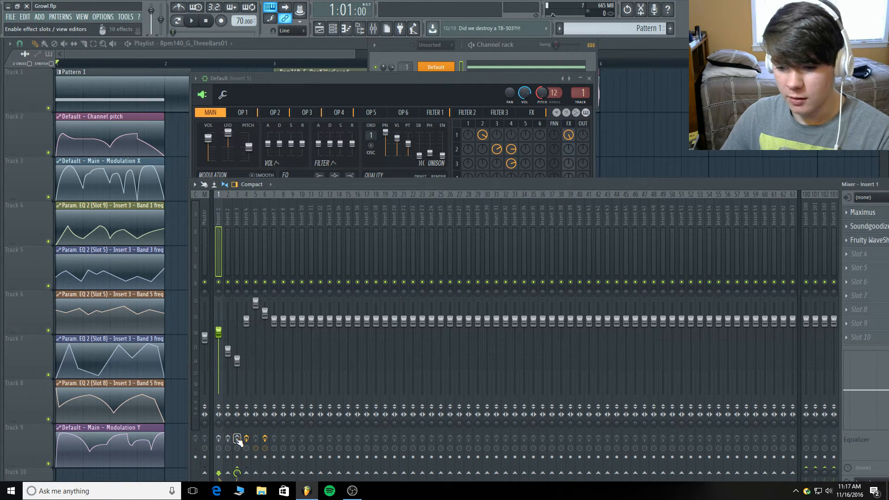
{"action": "left_click", "coordinate": [245, 438]}
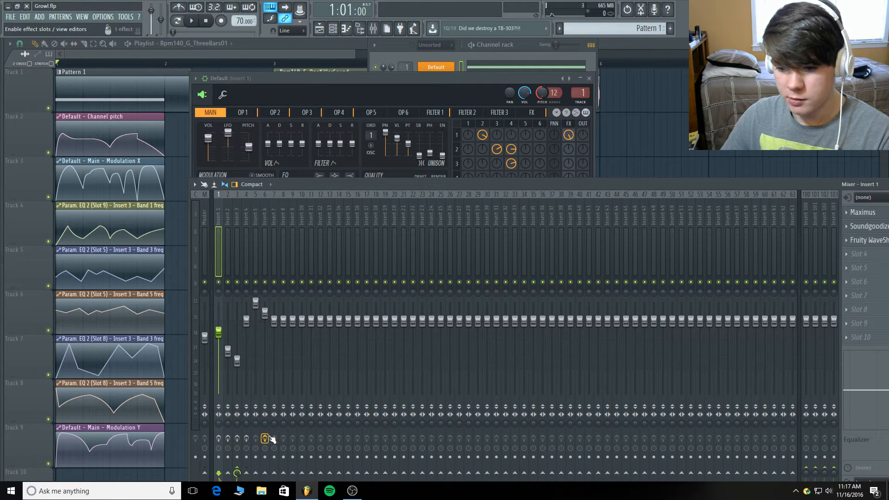
{"action": "left_click", "coordinate": [267, 217]}
{"action": "left_click", "coordinate": [219, 217]}
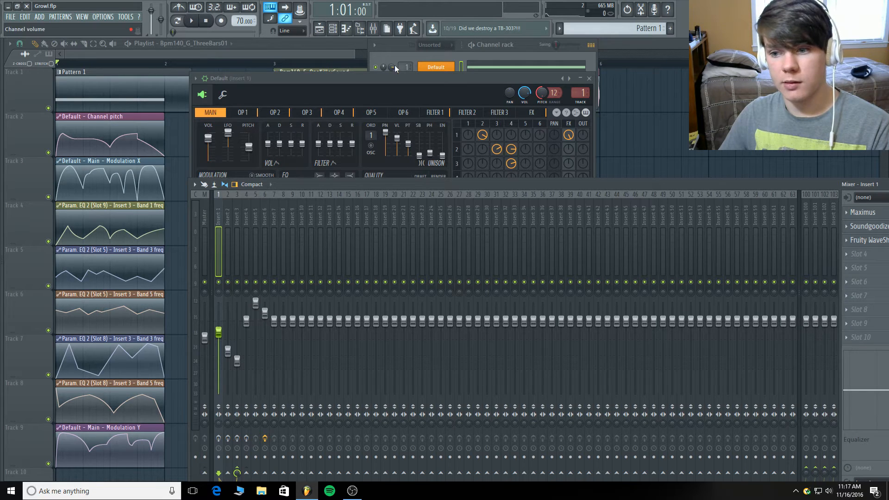
Play the growl with the insert effects bypassed and watch the modulation pad on Sytrus's main page.
{"action": "left_click", "coordinate": [404, 43]}
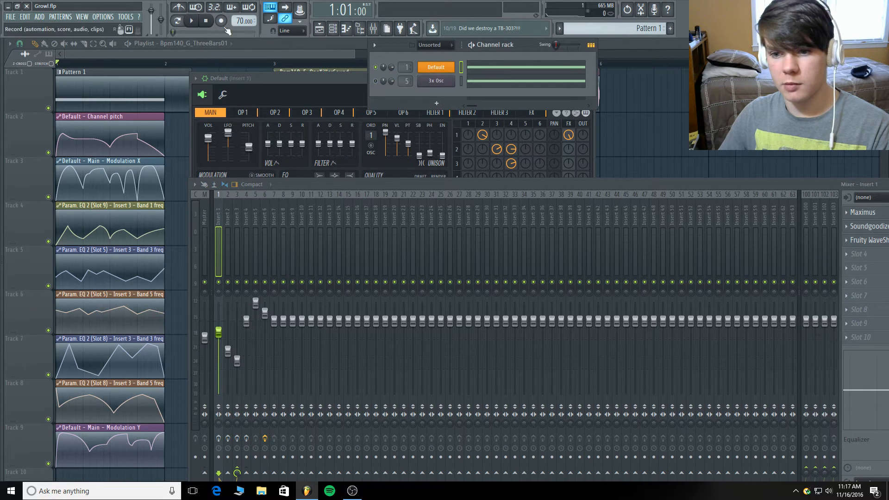
{"action": "left_click", "coordinate": [191, 21]}
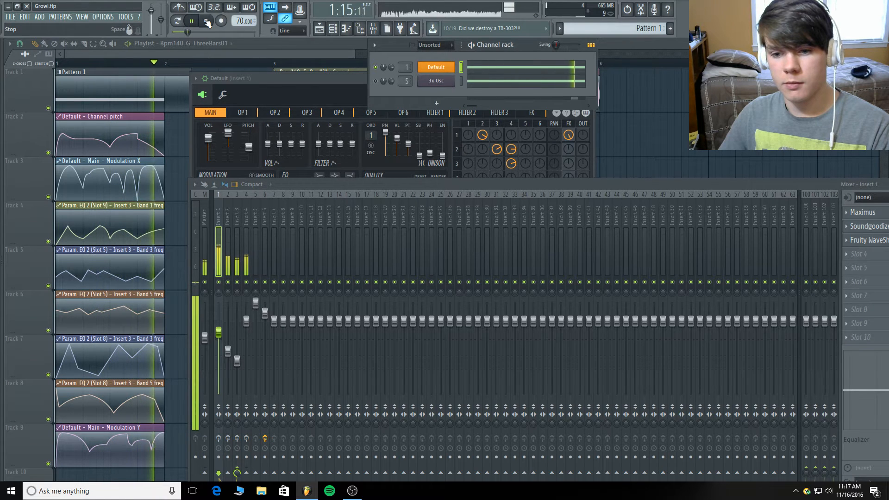
{"action": "left_click", "coordinate": [206, 20]}
{"action": "left_click", "coordinate": [277, 81]}
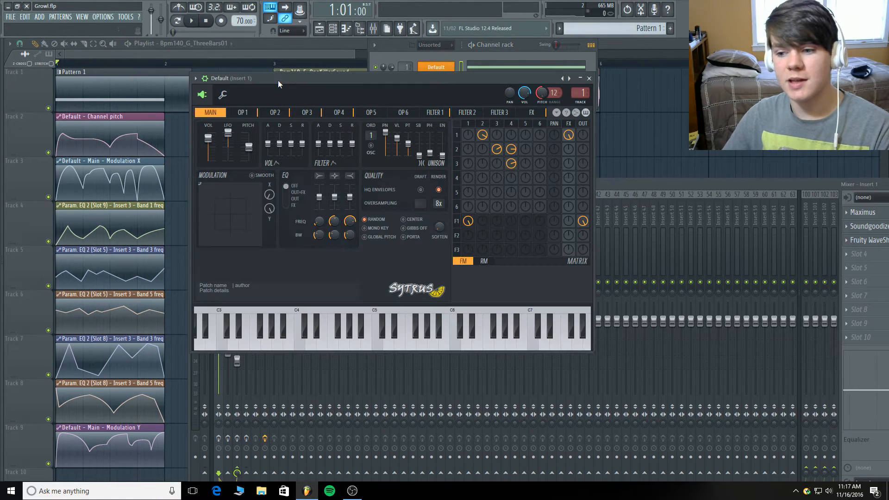
{"action": "key", "text": "space"}
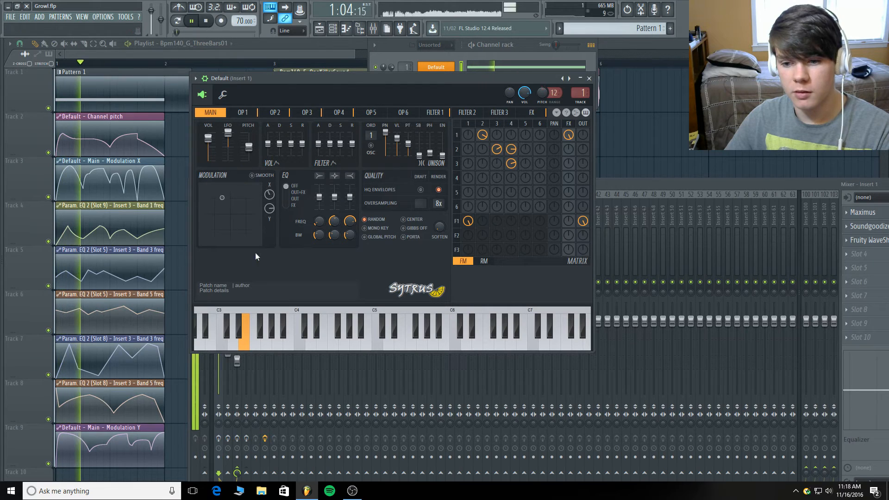
{"action": "left_click", "coordinate": [208, 22]}
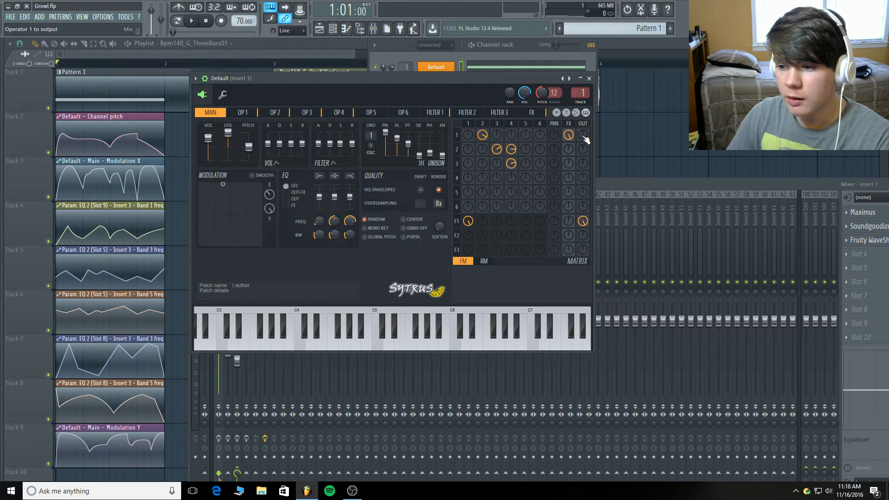
Examine Sytrus's Filter 1 and FX pages, and the effect chains of mixer inserts 2 and 1.
{"action": "left_click", "coordinate": [457, 221]}
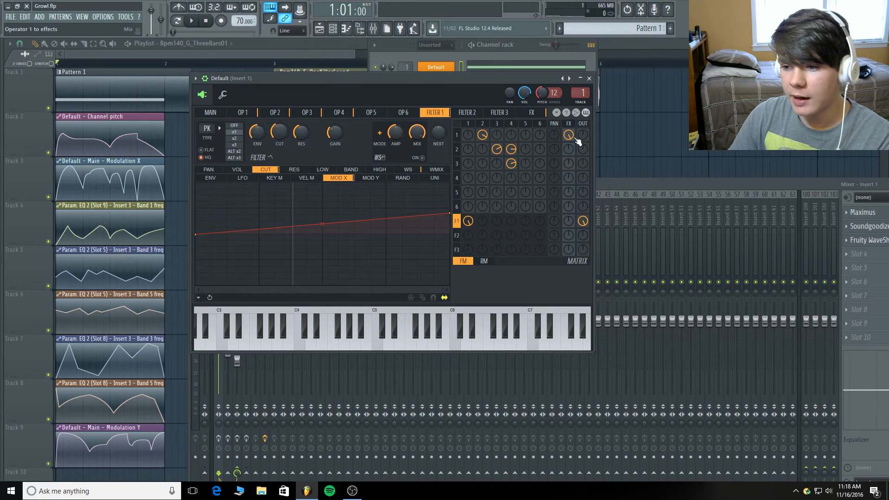
{"action": "left_click", "coordinate": [568, 123]}
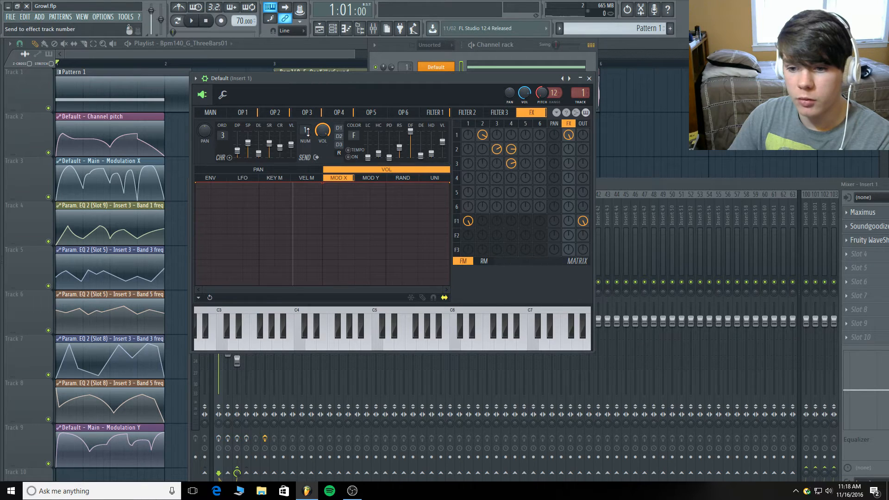
{"action": "left_click", "coordinate": [601, 180]}
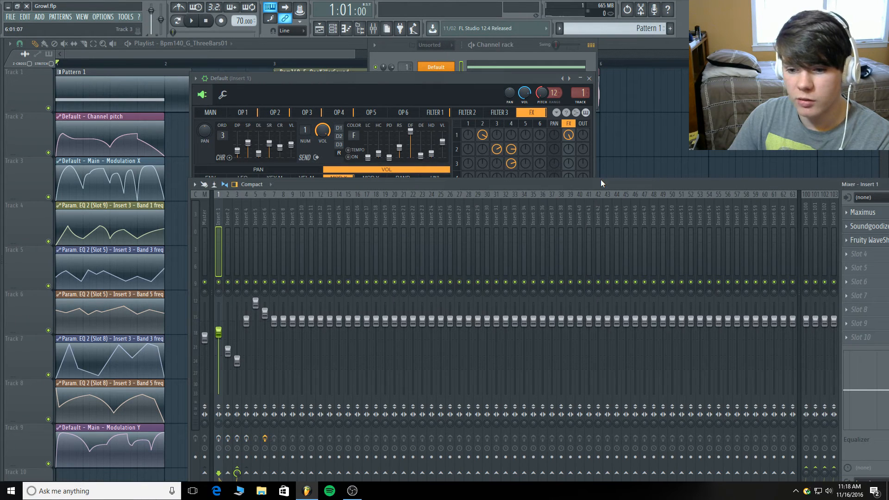
{"action": "left_click", "coordinate": [228, 217]}
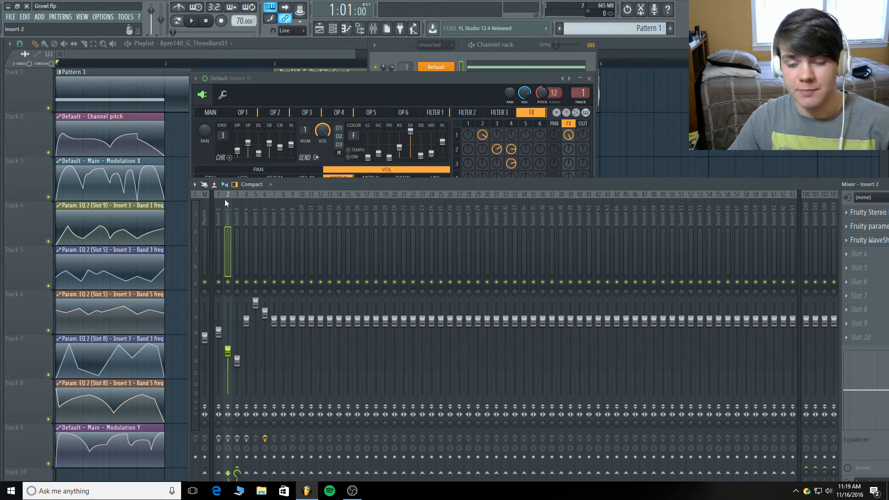
{"action": "left_click", "coordinate": [218, 212]}
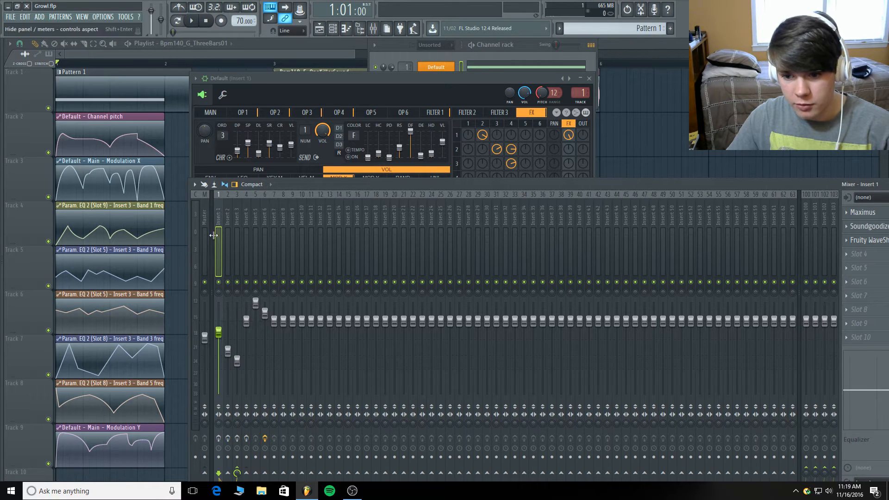
Solo mixer insert 1 and insert 2 in turn, playing the growl through each.
{"action": "right_click", "coordinate": [219, 282]}
{"action": "left_click", "coordinate": [195, 23]}
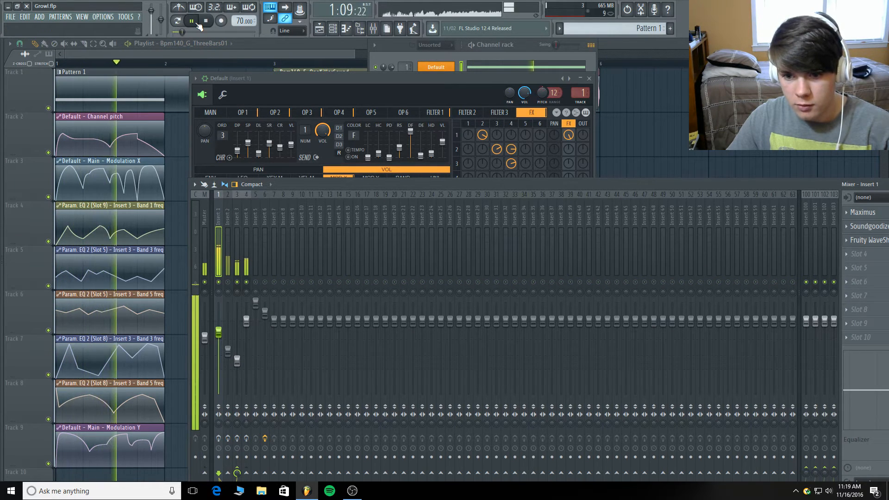
{"action": "left_click", "coordinate": [196, 23]}
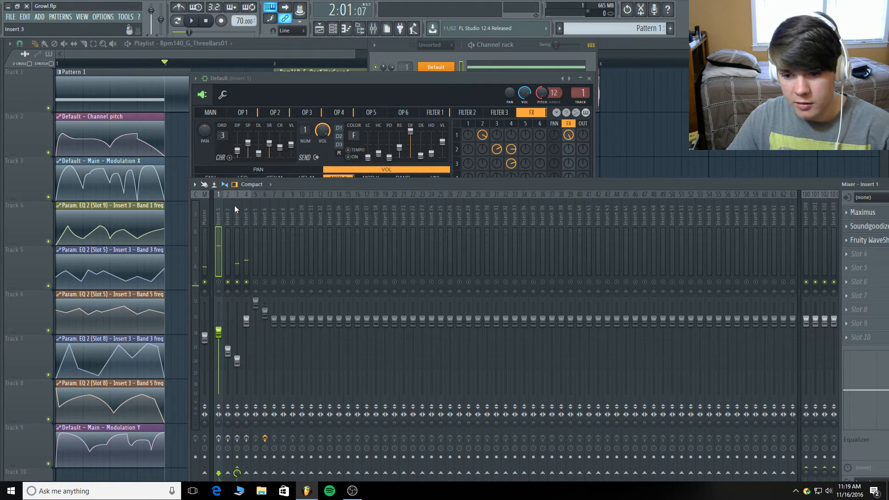
{"action": "left_click", "coordinate": [205, 20]}
{"action": "left_click", "coordinate": [192, 22]}
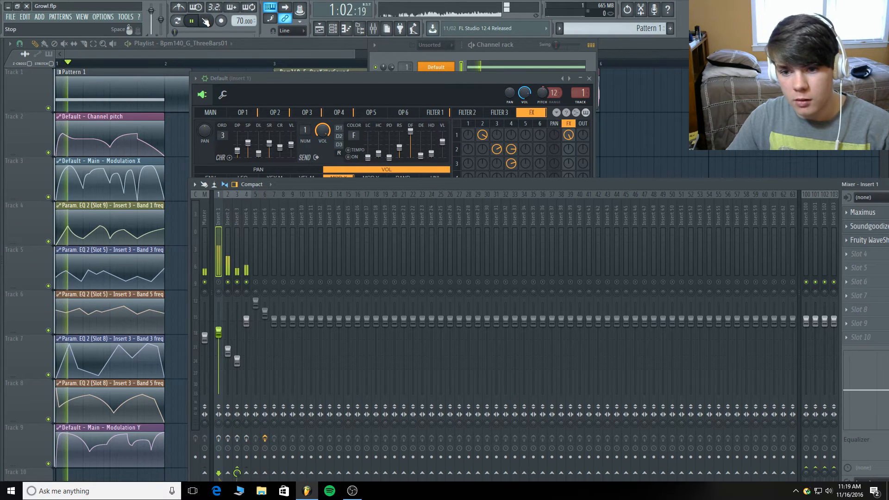
{"action": "left_click", "coordinate": [206, 21]}
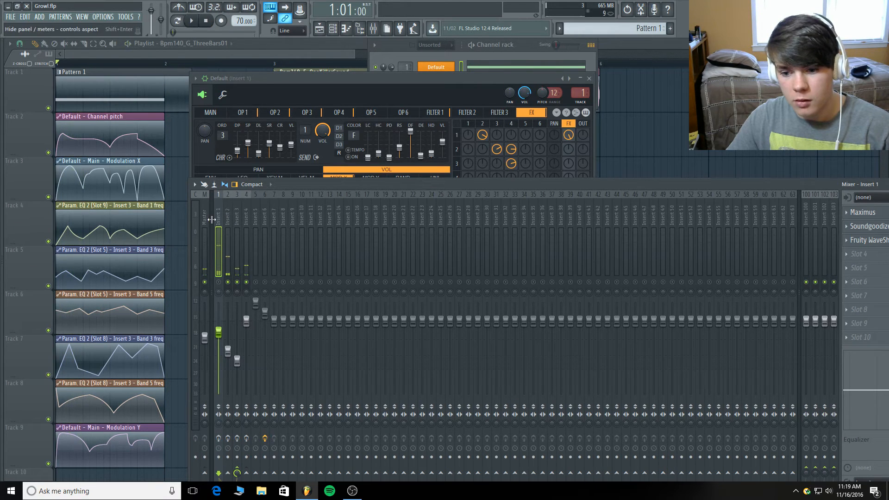
Play inserts 1 and 2 together while raising insert 2's volume to 125% and pulling it back down.
{"action": "left_click", "coordinate": [226, 252]}
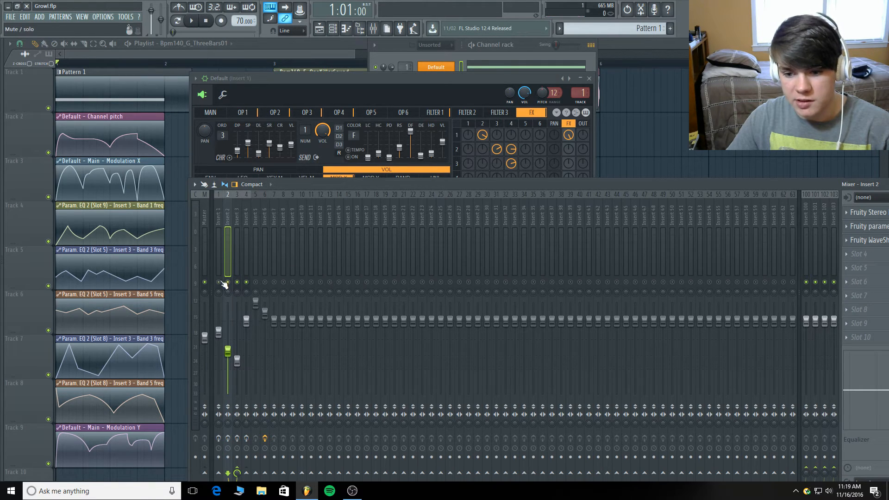
{"action": "left_click", "coordinate": [192, 21]}
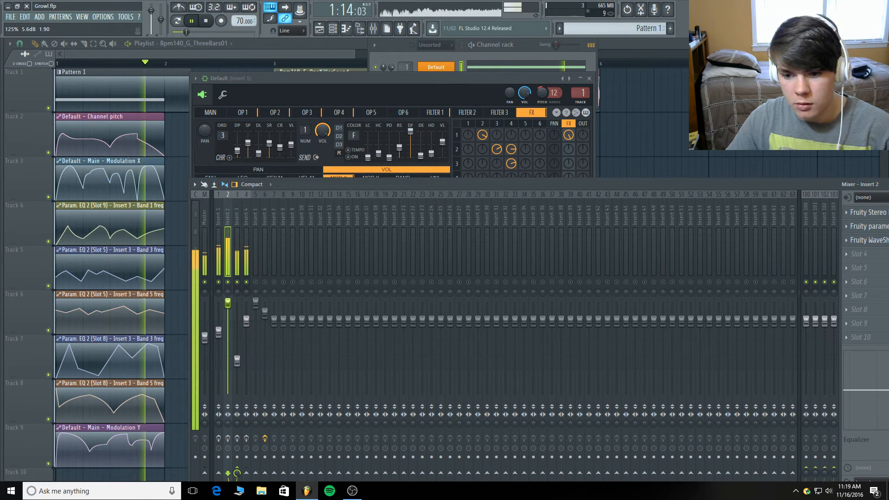
{"action": "left_click_drag", "start_coordinate": [227, 319], "coordinate": [227, 345]}
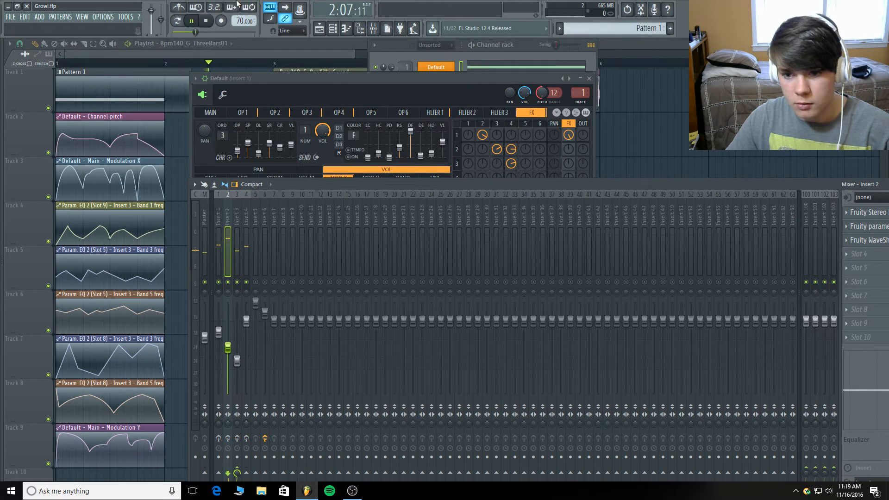
{"action": "key", "text": "space"}
Solo mixer insert 3, play the growl through it, and restore all the mixer tracks.
{"action": "left_click", "coordinate": [238, 242]}
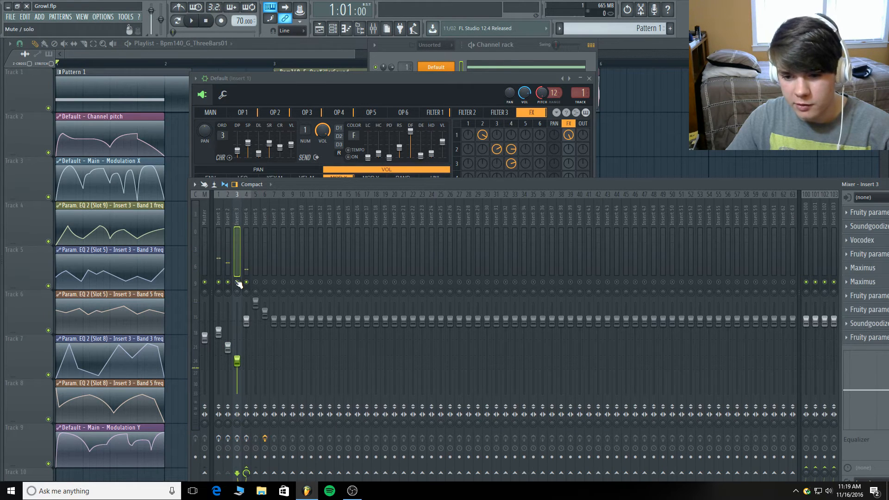
{"action": "key", "text": "space"}
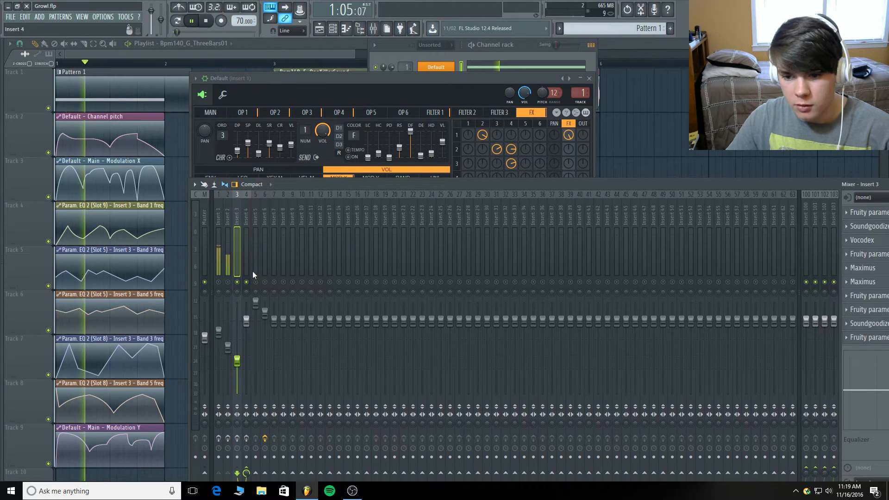
{"action": "left_click", "coordinate": [228, 282]}
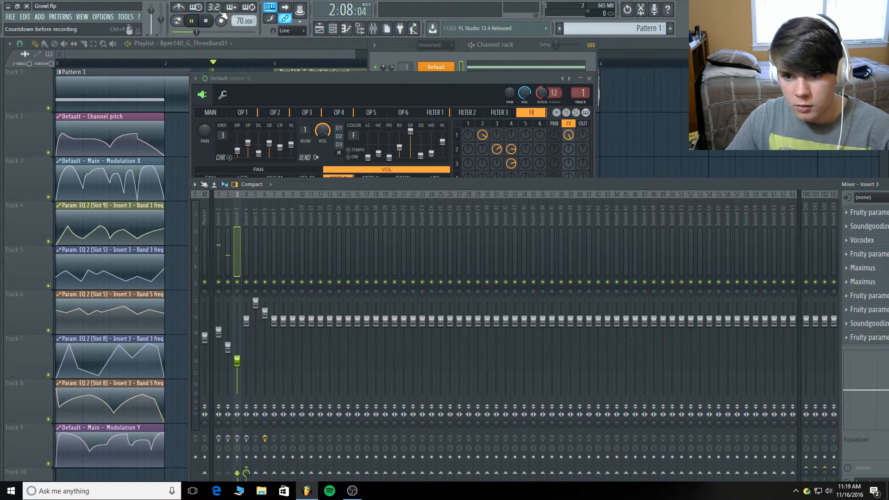
{"action": "left_click", "coordinate": [205, 20]}
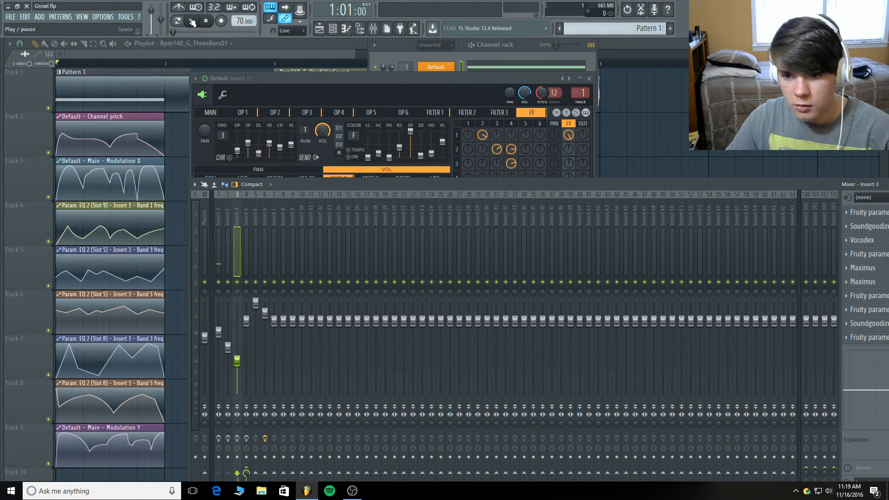
Play all the inserts together with the effects bypassed while raising insert 2's volume to maximum.
{"action": "key", "text": "space"}
{"action": "left_click_drag", "start_coordinate": [228, 348], "coordinate": [227, 303]}
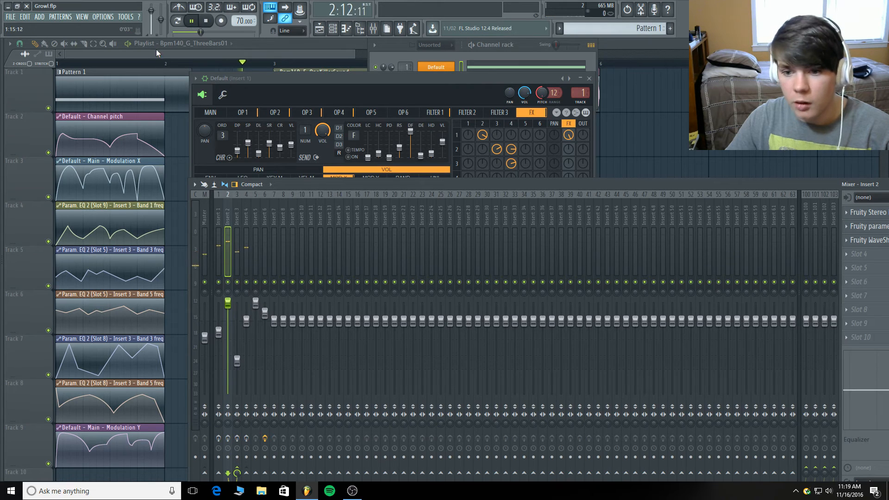
{"action": "key", "text": "space"}
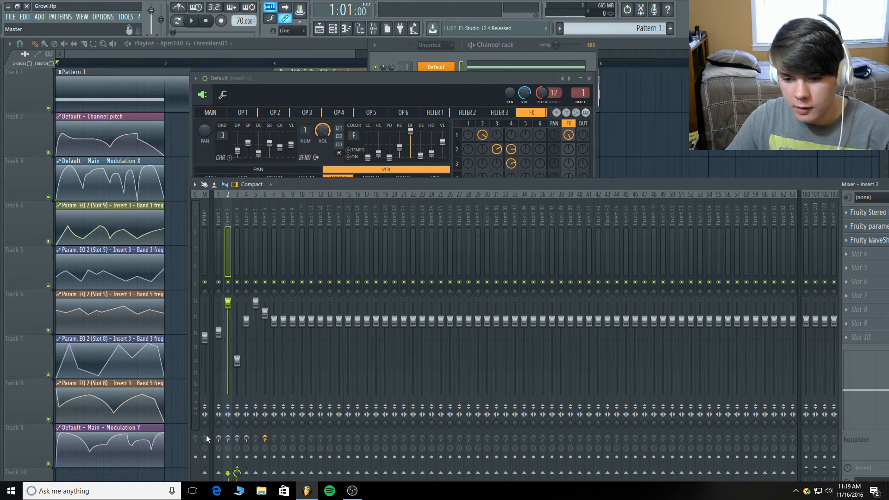
Enable the effects on inserts 1 and 2, and examine insert 1's Maximus, Soundgoodizer and Fruity WaveShaper.
{"action": "left_click", "coordinate": [218, 438]}
{"action": "left_click", "coordinate": [218, 214]}
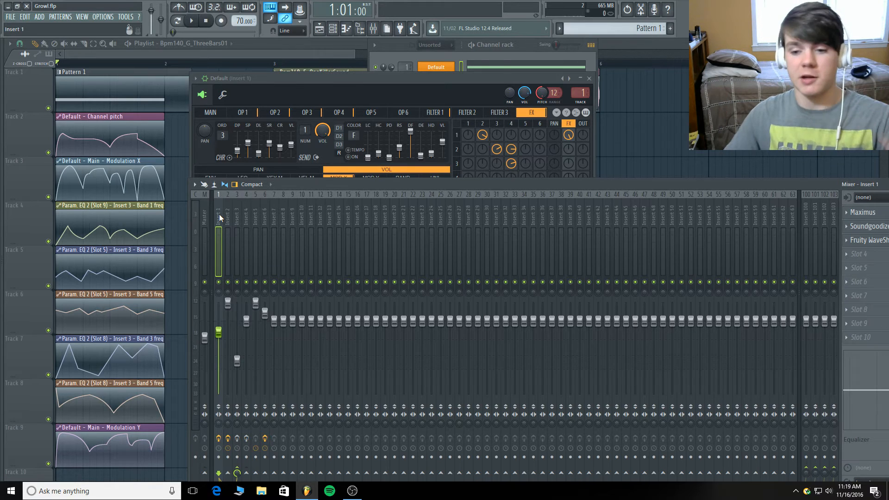
{"action": "left_click_drag", "start_coordinate": [362, 185], "coordinate": [250, 238]}
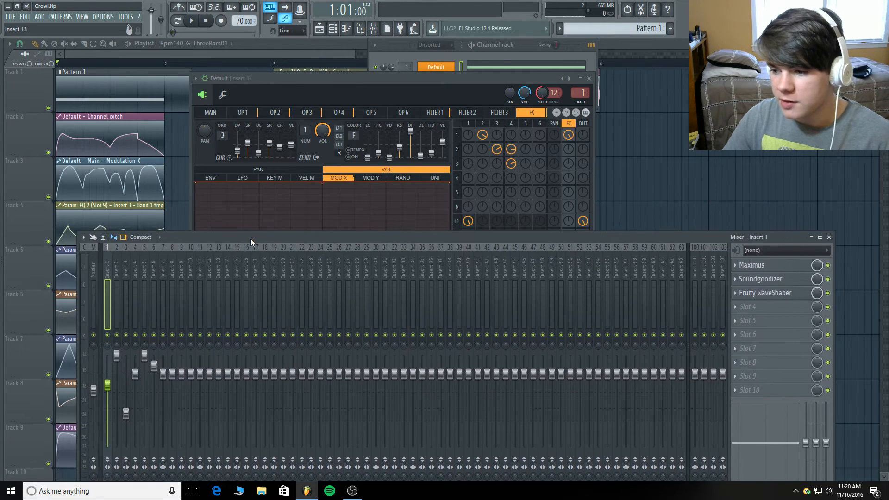
{"action": "left_click", "coordinate": [779, 268]}
{"action": "left_click", "coordinate": [780, 269]}
{"action": "left_click", "coordinate": [778, 279]}
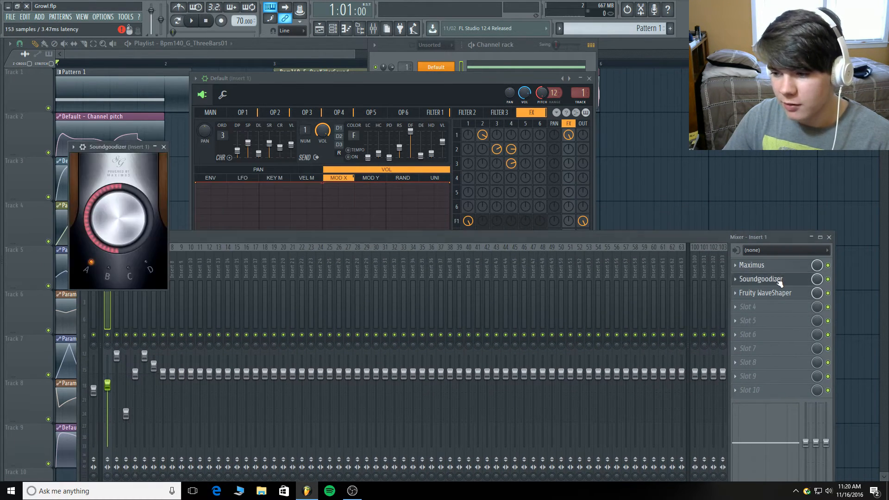
{"action": "left_click", "coordinate": [779, 279]}
{"action": "left_click", "coordinate": [779, 294]}
{"action": "left_click", "coordinate": [779, 294]}
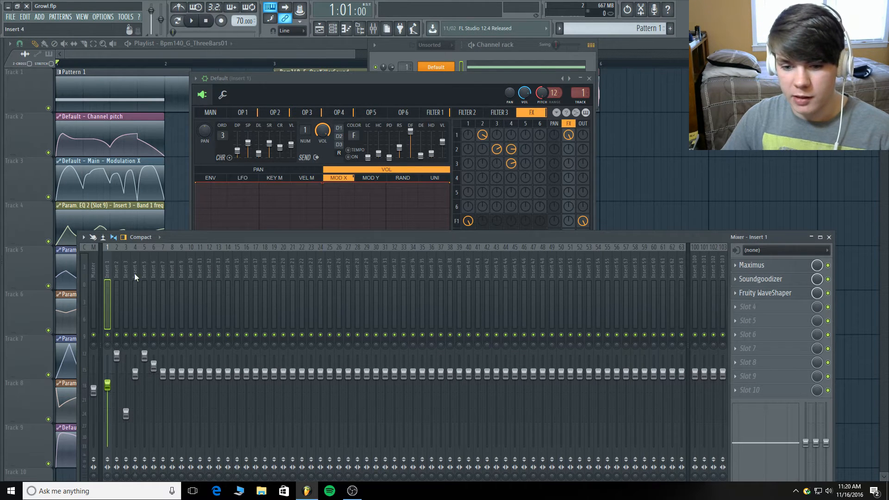
Examine the Fruity Stereo Enhancer and Fruity parametric EQ 2 in mixer insert 2's effect chain.
{"action": "left_click", "coordinate": [116, 273]}
{"action": "left_click", "coordinate": [788, 269]}
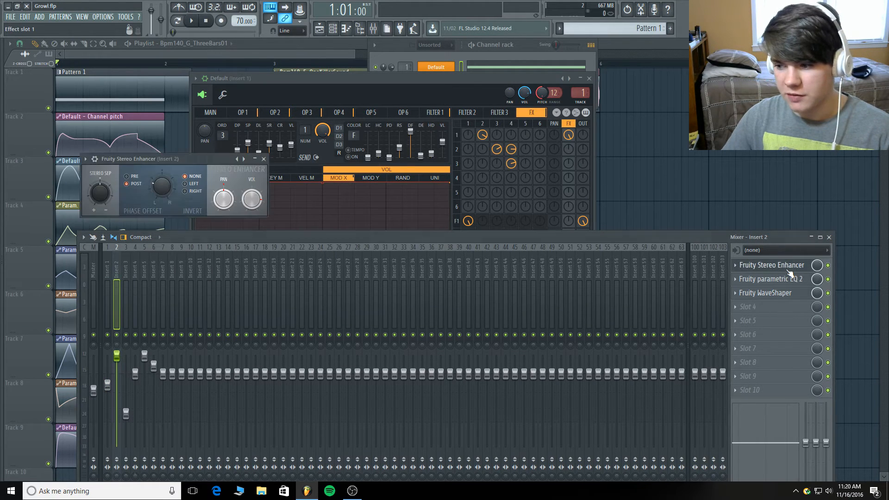
{"action": "left_click", "coordinate": [788, 270]}
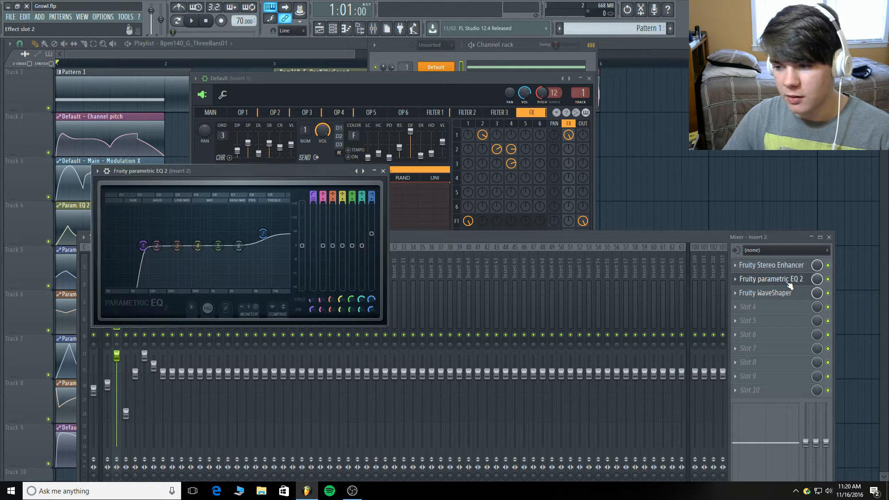
{"action": "left_click", "coordinate": [789, 280]}
{"action": "left_click", "coordinate": [788, 279]}
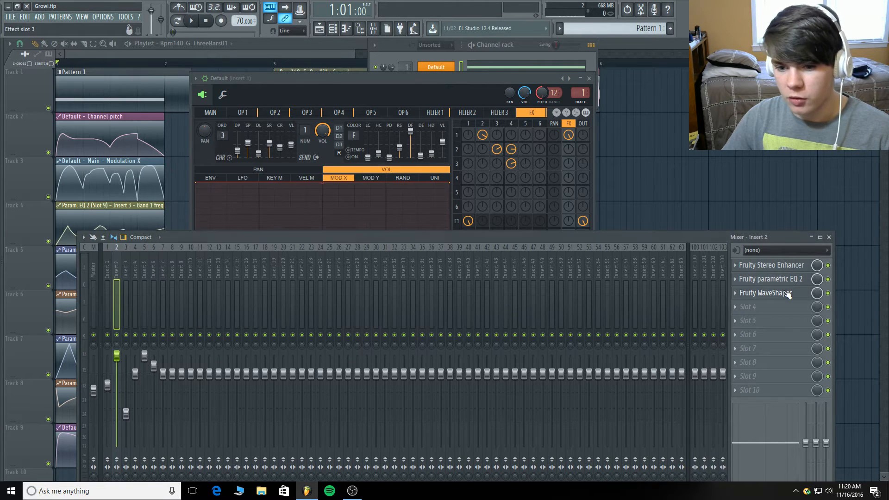
Play the growl with the effects on inserts 1 and 2 enabled while lowering insert 2's volume.
{"action": "left_click_drag", "start_coordinate": [171, 231], "coordinate": [234, 140]}
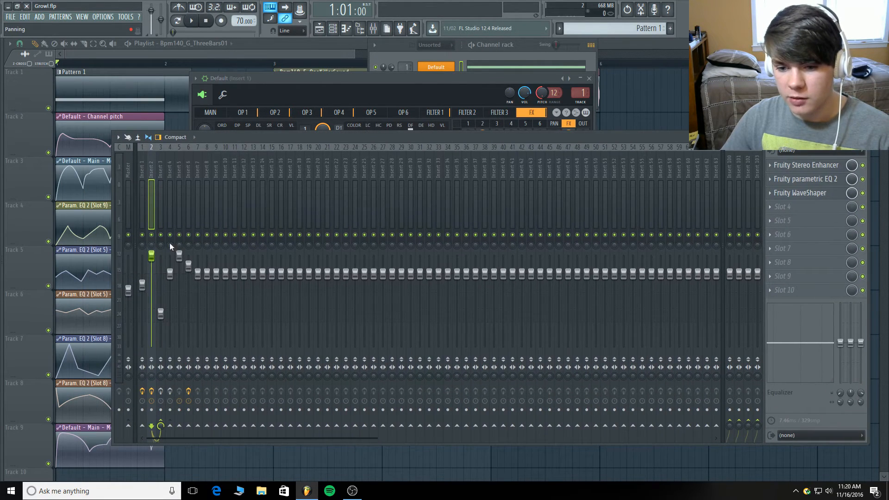
{"action": "mouse_move", "coordinate": [154, 259]}
{"action": "left_mouse_down"}
{"action": "mouse_move", "coordinate": [154, 319]}
{"action": "mouse_move", "coordinate": [151, 272]}
{"action": "left_mouse_up"}
{"action": "key", "text": "space"}
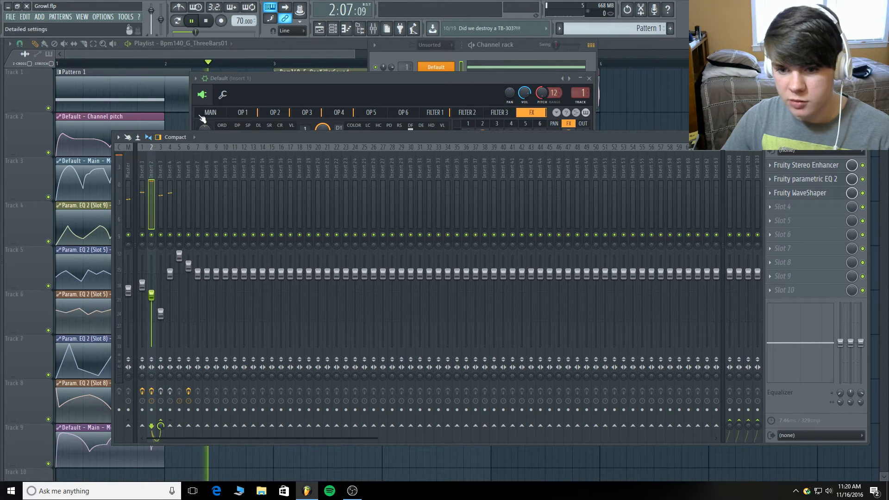
{"action": "left_click", "coordinate": [206, 20]}
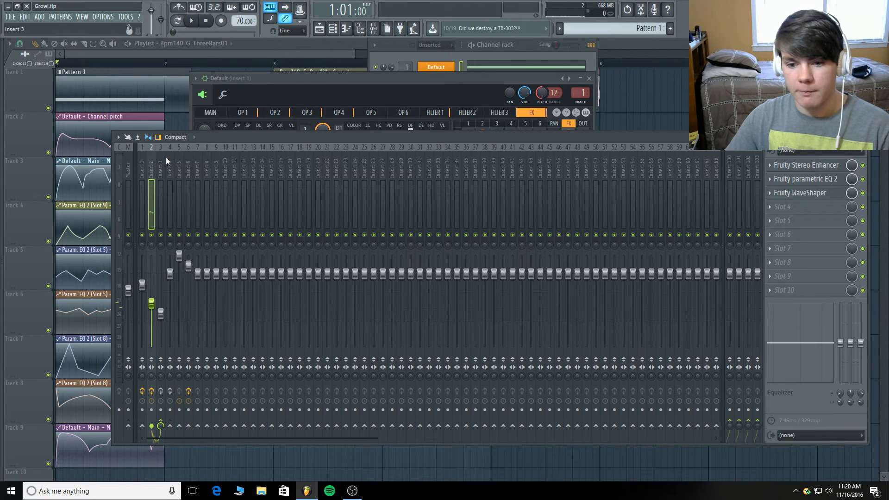
Examine the phase offset and stereo separation settings of insert 2's Fruity Stereo Enhancer.
{"action": "left_click_drag", "start_coordinate": [628, 134], "coordinate": [592, 250]}
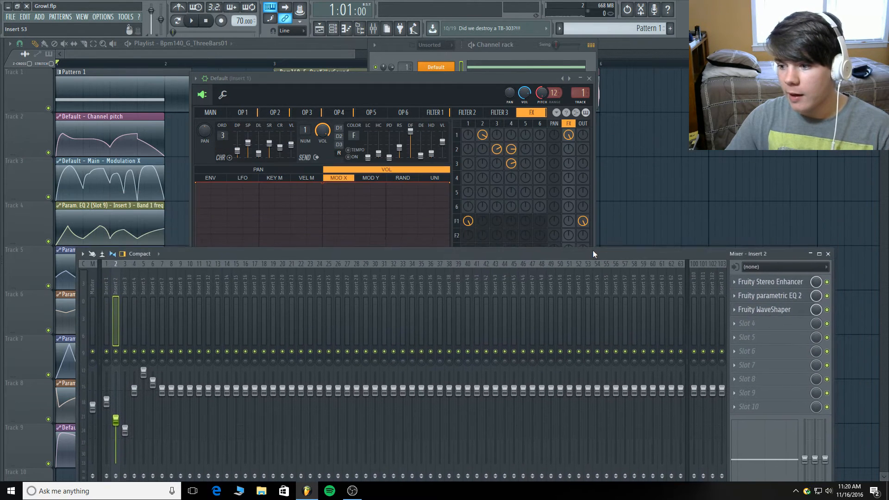
{"action": "left_click", "coordinate": [772, 282]}
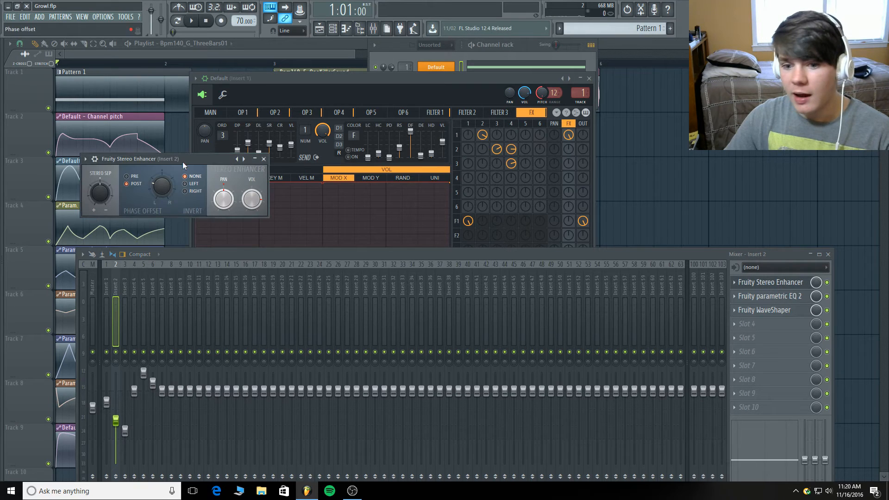
{"action": "left_click", "coordinate": [262, 159]}
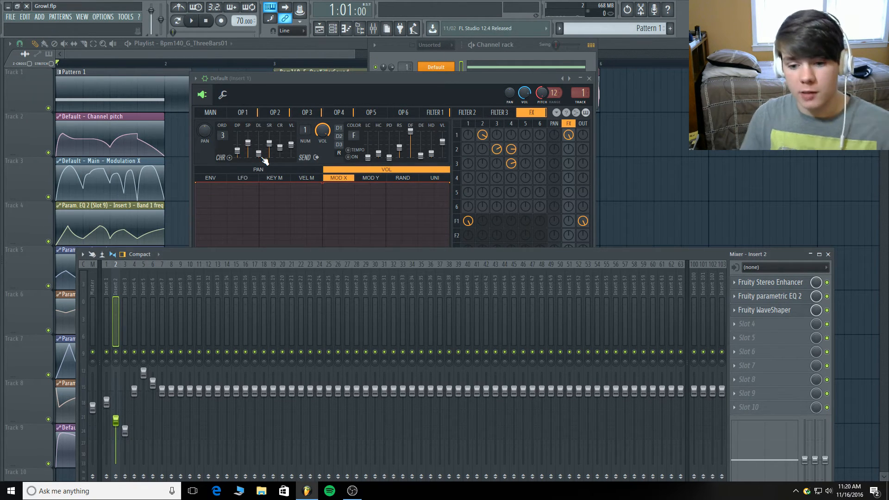
Drop insert 2's volume to 48%, and bring it up to about 64% while playing the growl.
{"action": "left_click_drag", "start_coordinate": [188, 254], "coordinate": [214, 151]}
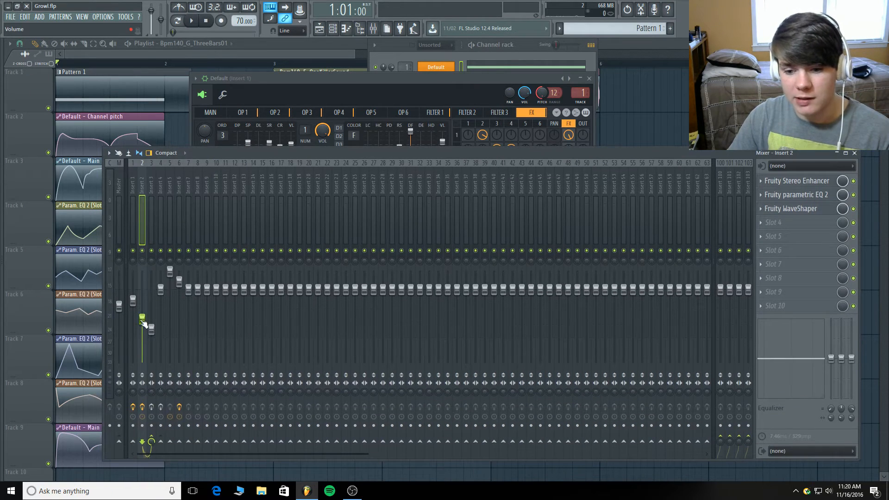
{"action": "left_click_drag", "start_coordinate": [142, 320], "coordinate": [142, 326]}
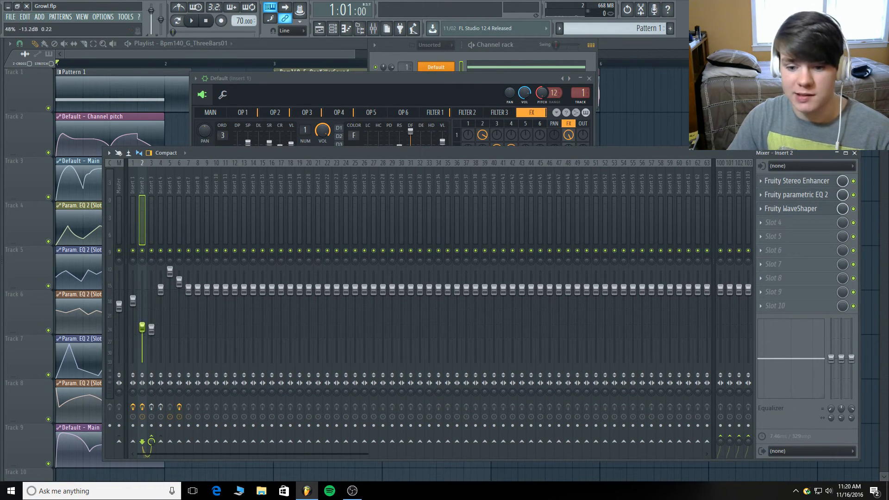
{"action": "left_click", "coordinate": [191, 21]}
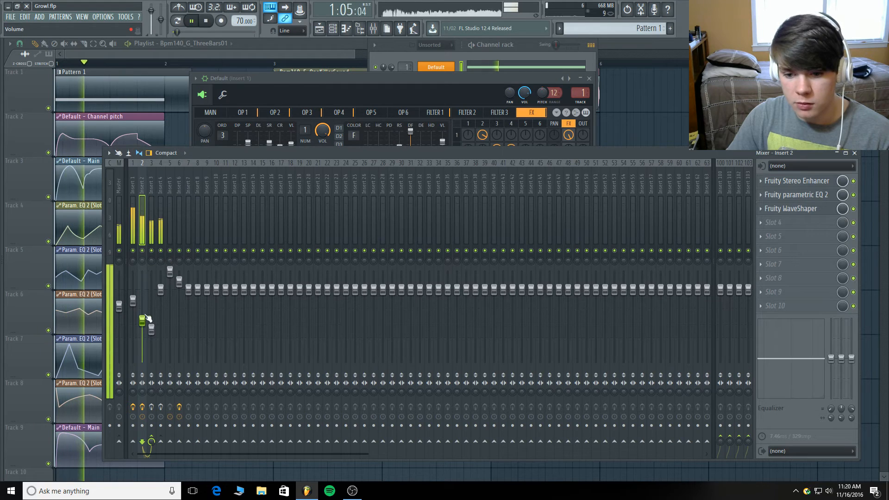
{"action": "mouse_move", "coordinate": [142, 319]}
{"action": "left_mouse_down"}
{"action": "mouse_move", "coordinate": [142, 309]}
{"action": "mouse_move", "coordinate": [142, 317]}
{"action": "left_mouse_up"}
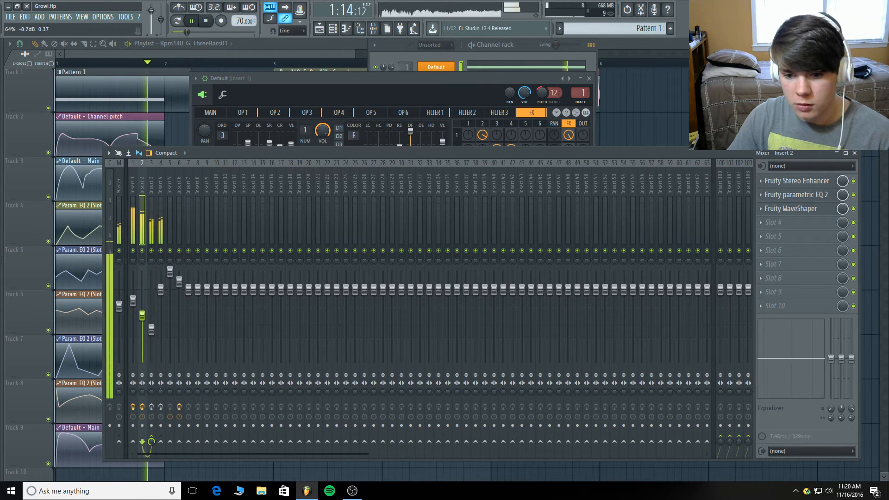
{"action": "left_click", "coordinate": [206, 21]}
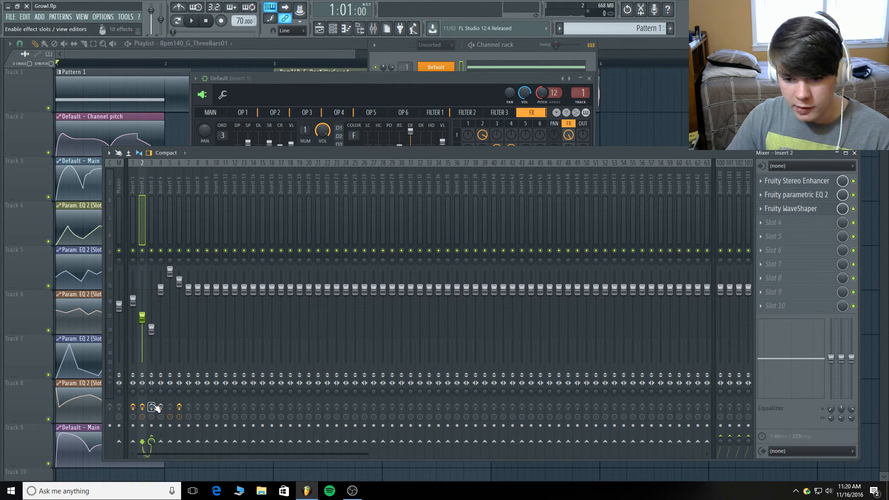
Compare Sytrus's RM and FM matrices, and play the growl while watching the modulation pad on its main page.
{"action": "left_click", "coordinate": [281, 76]}
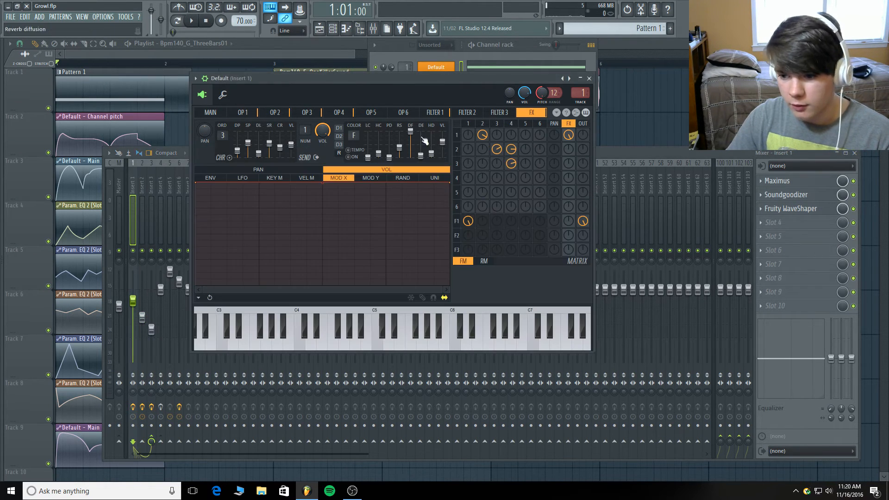
{"action": "left_click", "coordinate": [484, 261]}
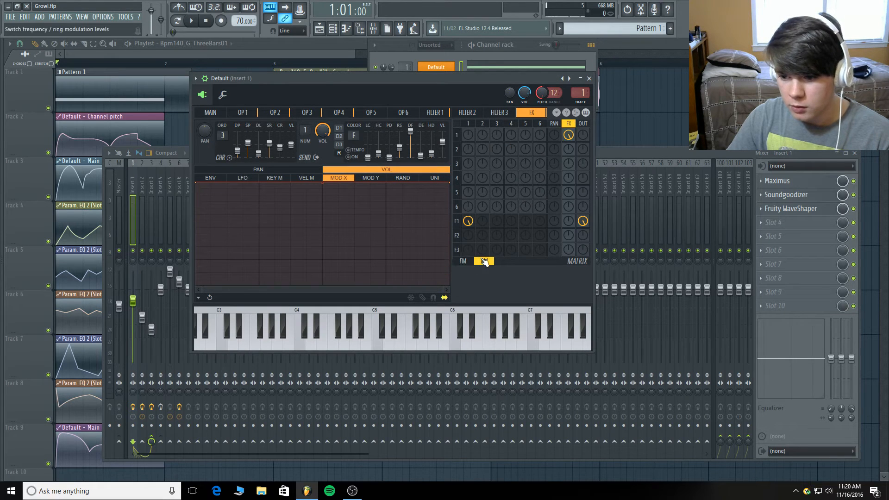
{"action": "left_click", "coordinate": [463, 261]}
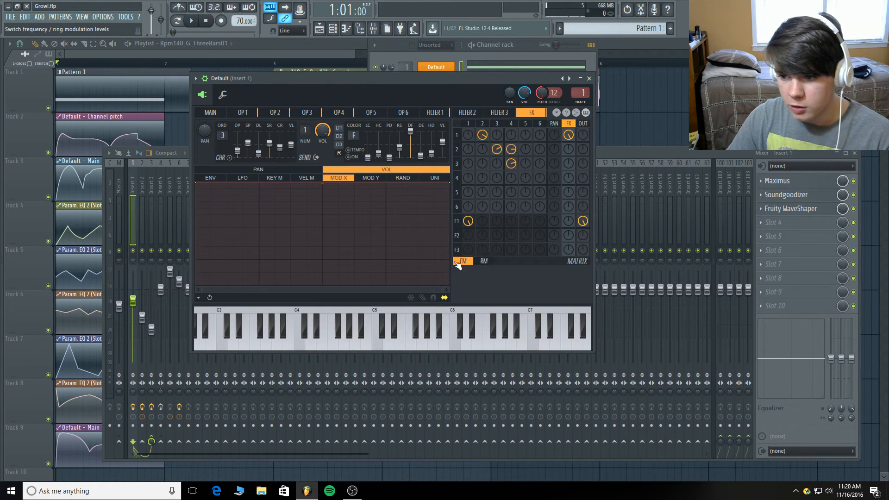
{"action": "left_click", "coordinate": [210, 112]}
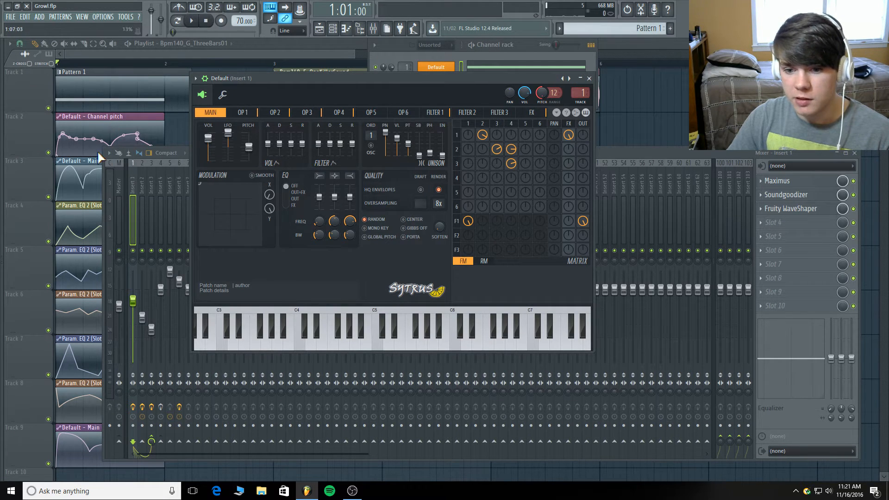
{"action": "left_click", "coordinate": [192, 23]}
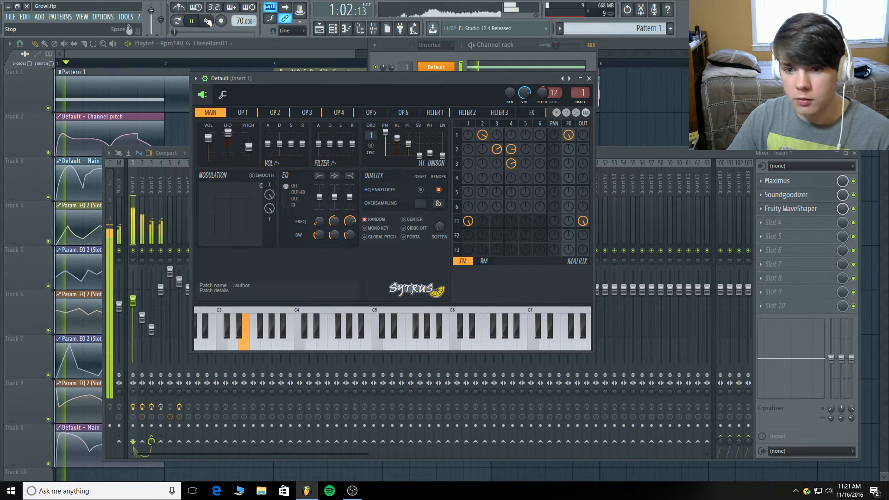
{"action": "left_click", "coordinate": [206, 20]}
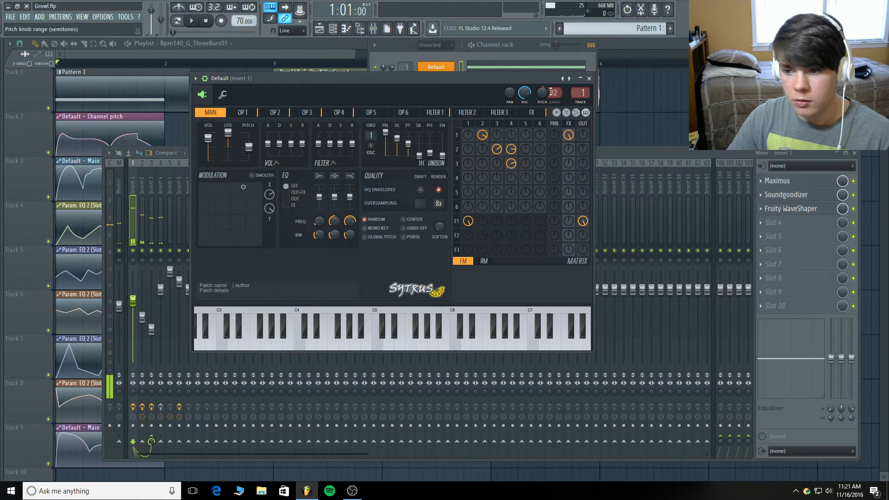
{"action": "left_click", "coordinate": [589, 78]}
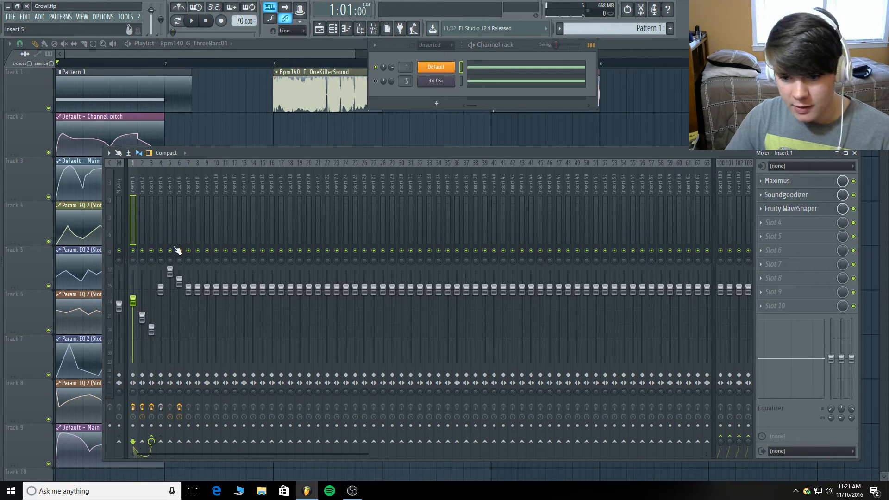
Select mixer insert 3 and move the mixer window so its whole effects chain is accessible.
{"action": "left_click", "coordinate": [164, 204]}
{"action": "key", "text": "Left"}
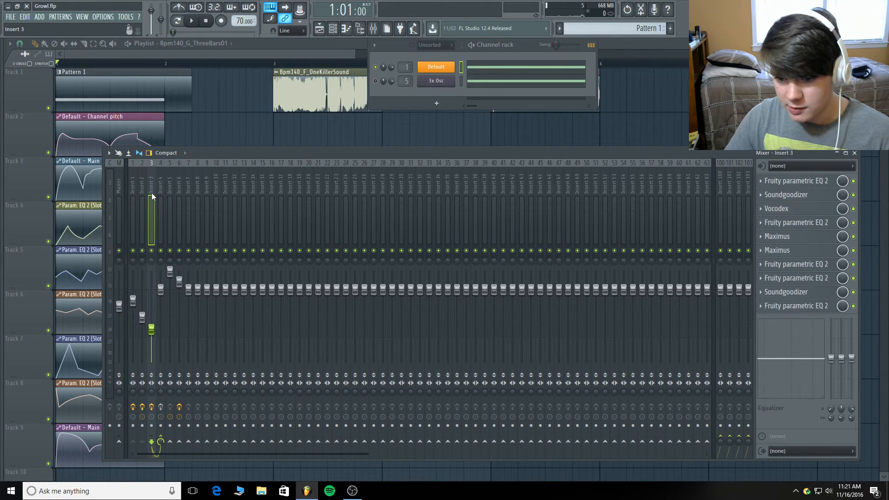
{"action": "left_click", "coordinate": [145, 196]}
{"action": "left_click", "coordinate": [155, 193]}
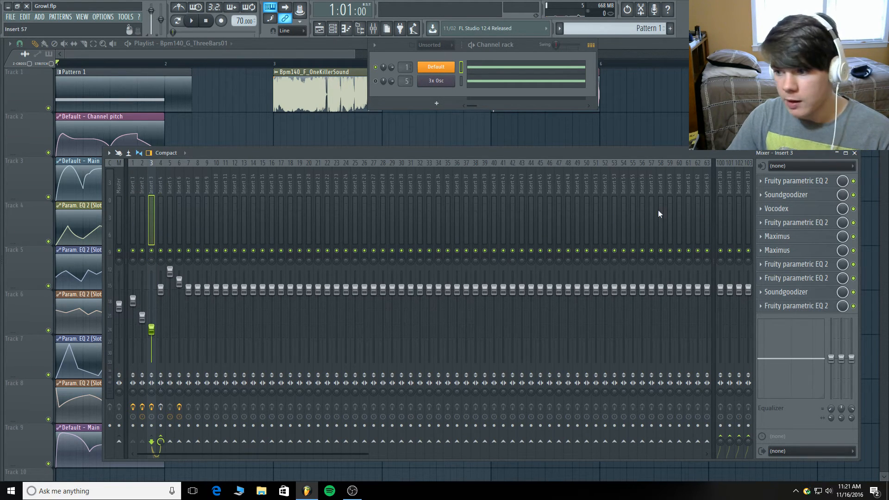
{"action": "left_click_drag", "start_coordinate": [626, 154], "coordinate": [332, 88]}
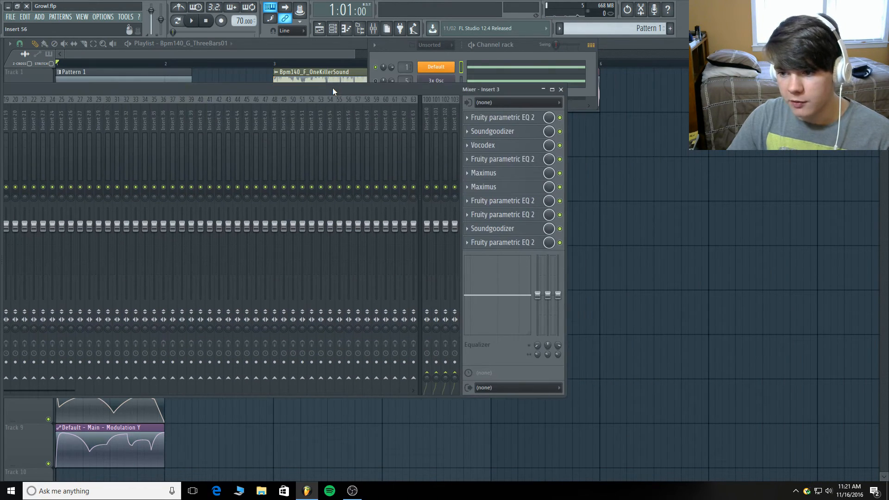
Examine the first three effects on insert 3: Fruity Parametric EQ 2, Soundgoodizer and Vocodex.
{"action": "left_click", "coordinate": [500, 119]}
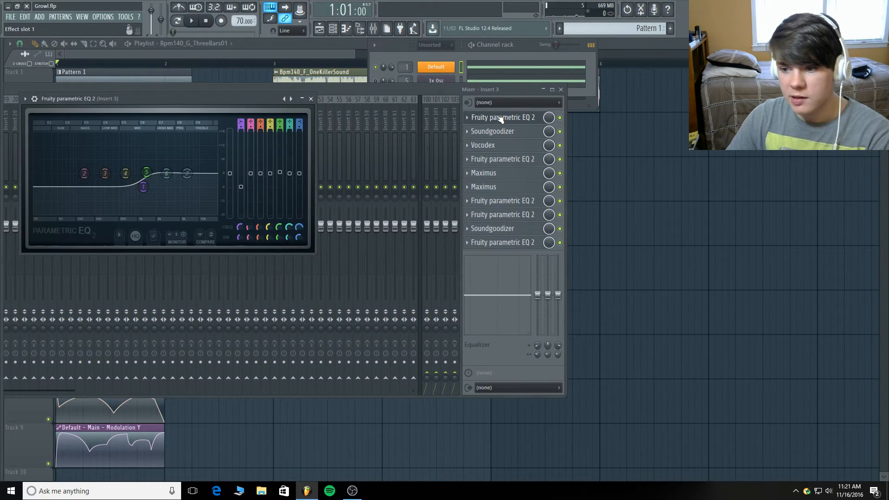
{"action": "left_click", "coordinate": [496, 119]}
{"action": "left_click", "coordinate": [495, 132]}
{"action": "left_click", "coordinate": [495, 132]}
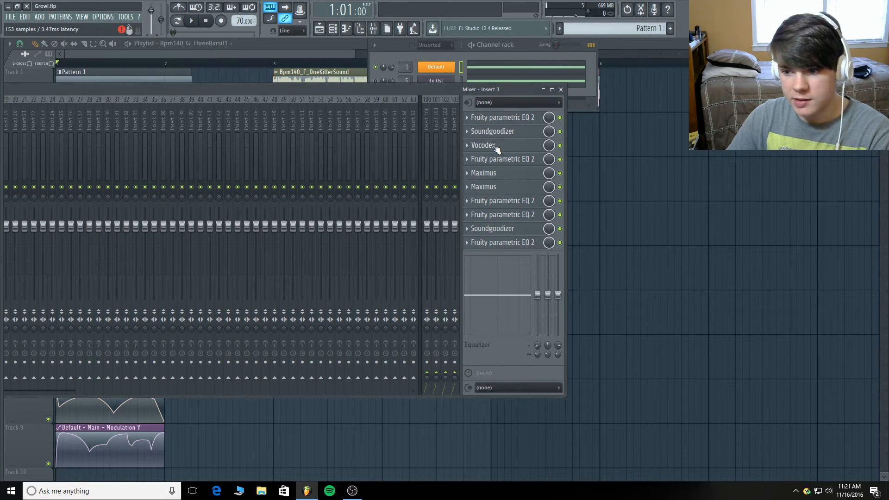
{"action": "left_click", "coordinate": [495, 146]}
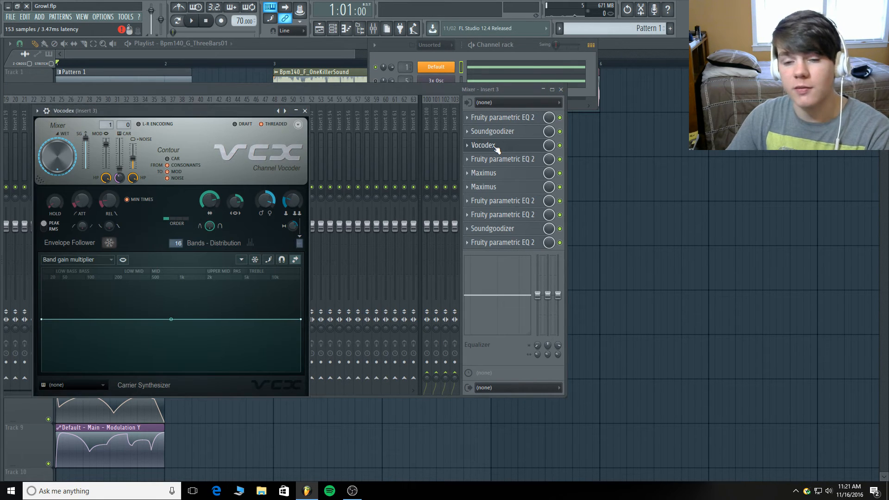
{"action": "left_click", "coordinate": [496, 145]}
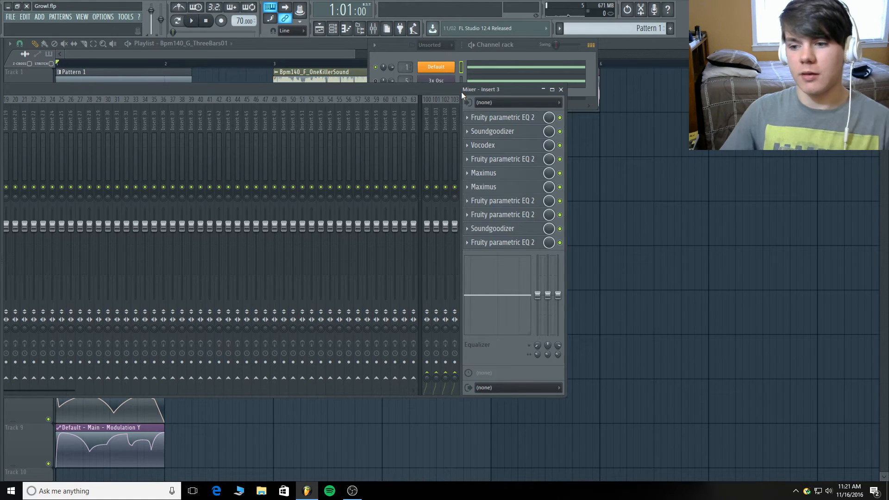
Play the growl while watching the moving bands of the Fruity Parametric EQ 2 in insert 3's slot 4.
{"action": "left_click", "coordinate": [526, 159]}
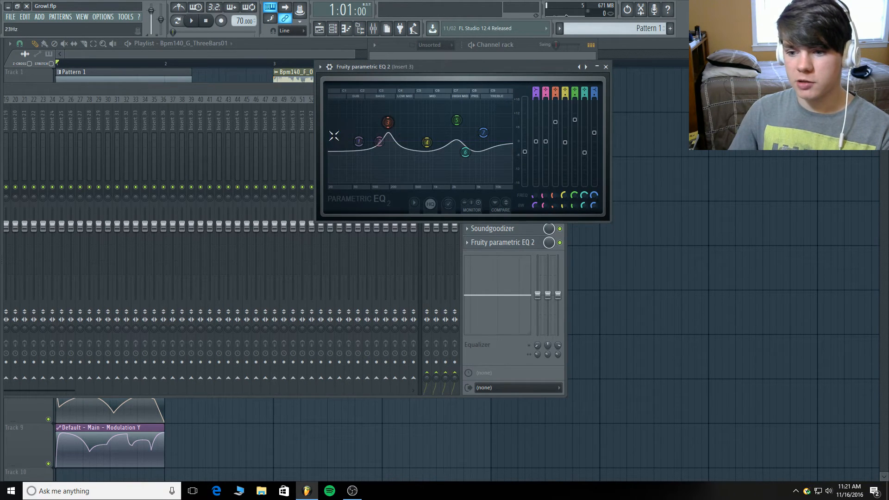
{"action": "left_click", "coordinate": [191, 20]}
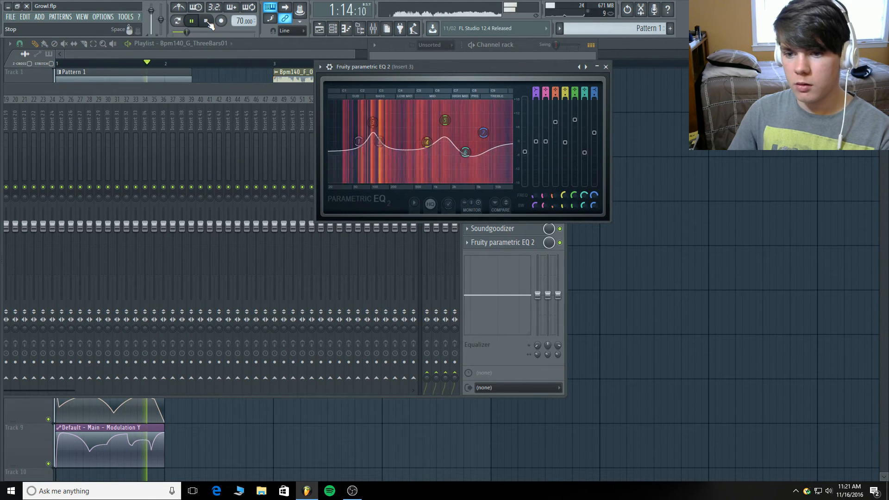
{"action": "left_click", "coordinate": [208, 23]}
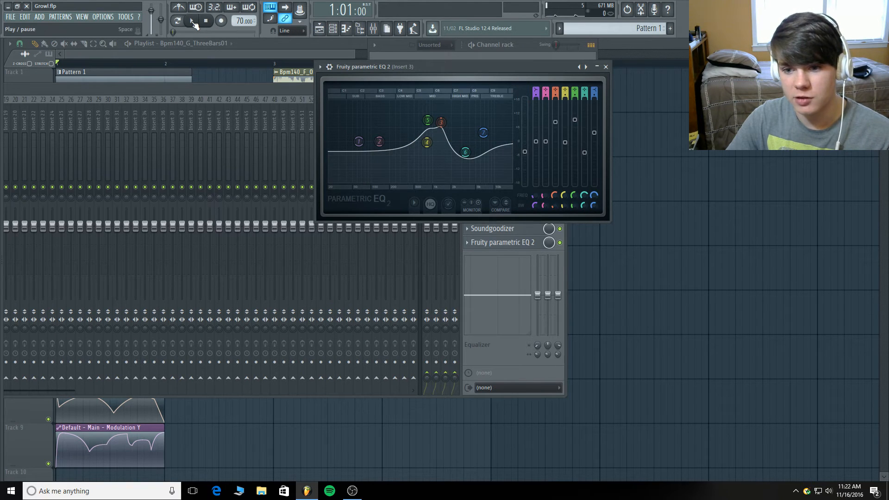
{"action": "left_click", "coordinate": [192, 21]}
{"action": "left_click_drag", "start_coordinate": [441, 121], "coordinate": [406, 122]}
{"action": "key", "text": "space"}
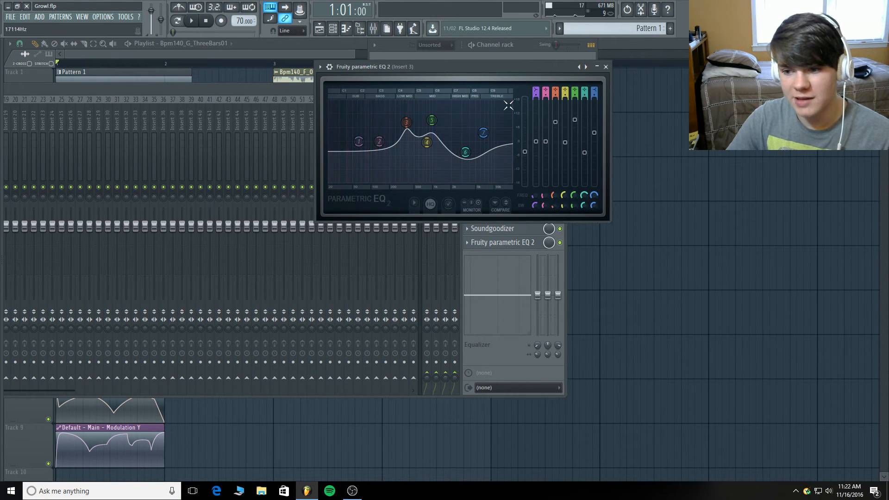
{"action": "left_click", "coordinate": [606, 66]}
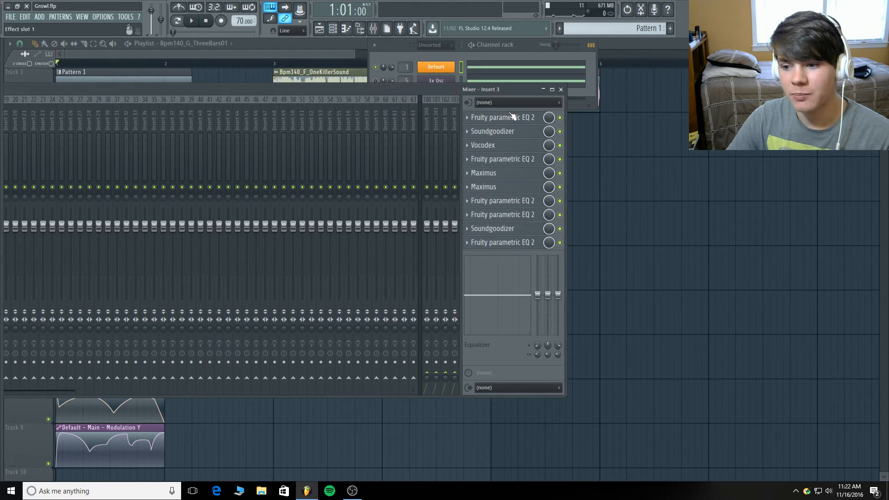
Look over both Maximus effects and the Fruity Parametric EQ 2 in slot 7 of insert 3.
{"action": "left_click", "coordinate": [499, 175]}
{"action": "left_click", "coordinate": [499, 175]}
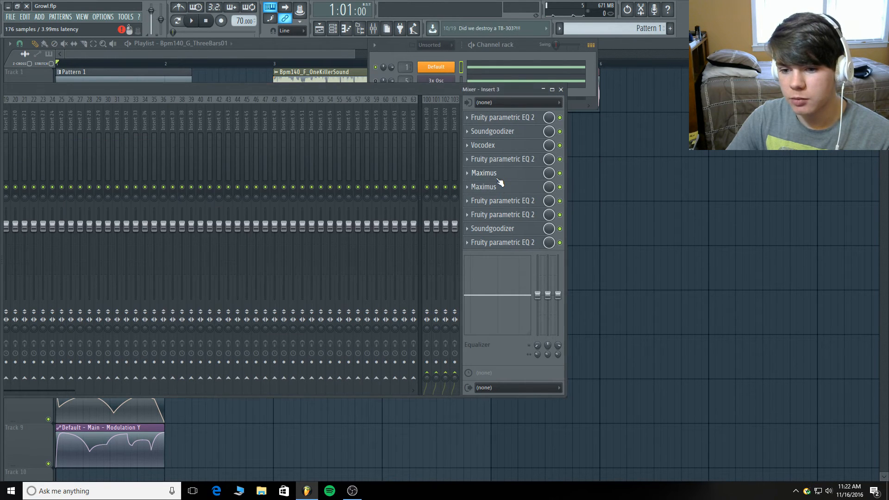
{"action": "left_click", "coordinate": [498, 187]}
{"action": "left_click", "coordinate": [498, 188]}
{"action": "left_click", "coordinate": [499, 201]}
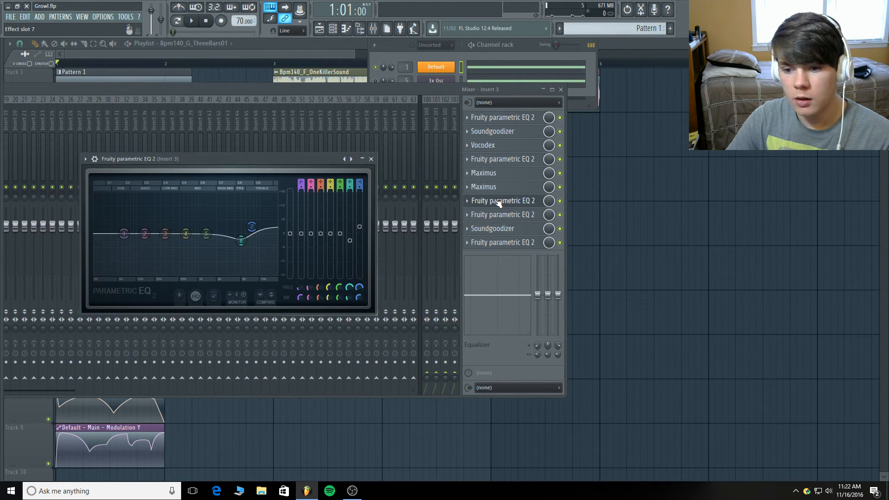
{"action": "left_click", "coordinate": [497, 201]}
Play the growl twice while watching the boost and notch sweep in insert 3's slot 8 Fruity Parametric EQ 2.
{"action": "left_click", "coordinate": [531, 212]}
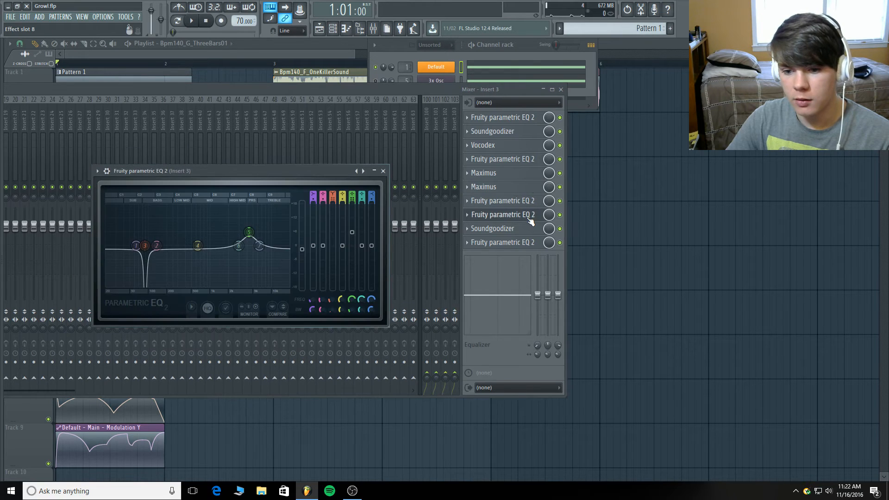
{"action": "left_click", "coordinate": [191, 21]}
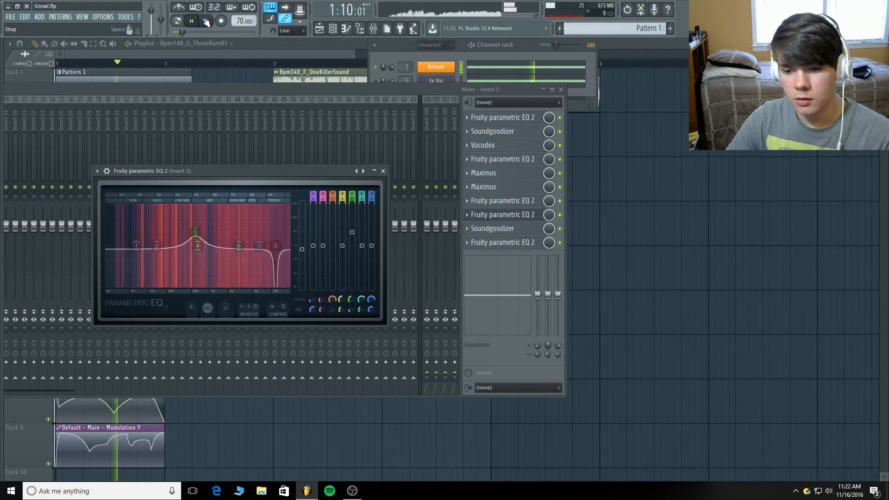
{"action": "left_click", "coordinate": [206, 21]}
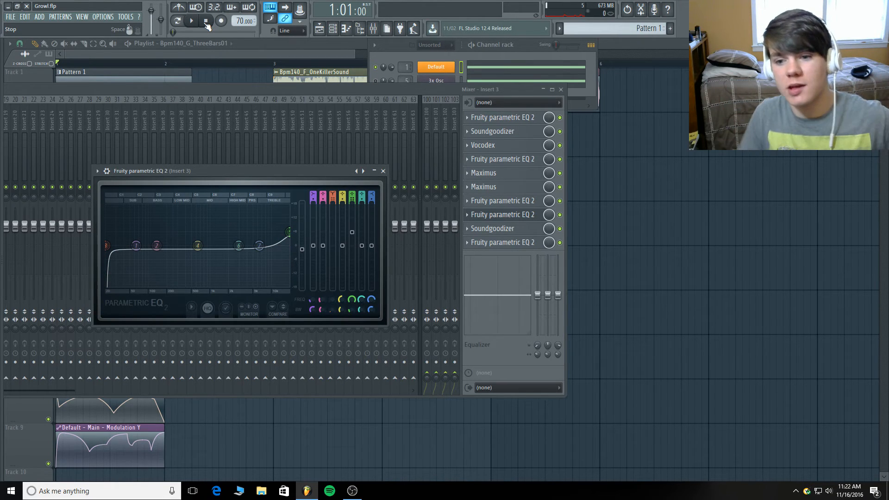
{"action": "left_click", "coordinate": [191, 21]}
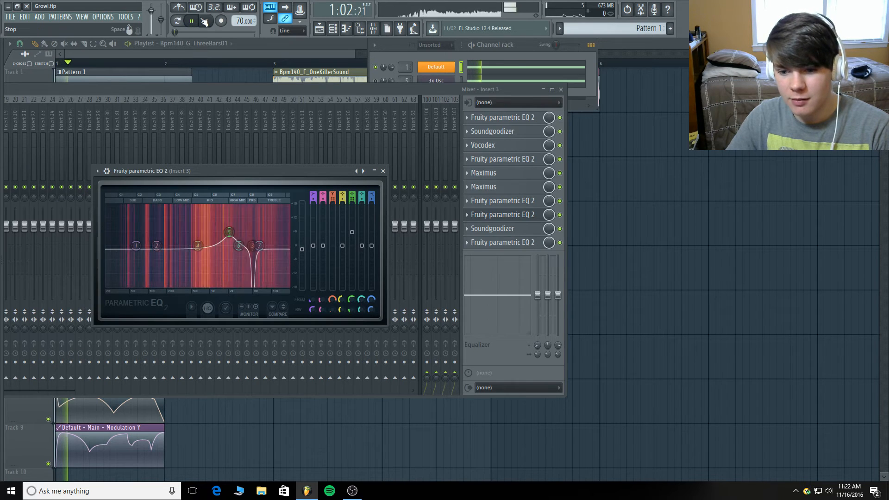
{"action": "left_click", "coordinate": [205, 20]}
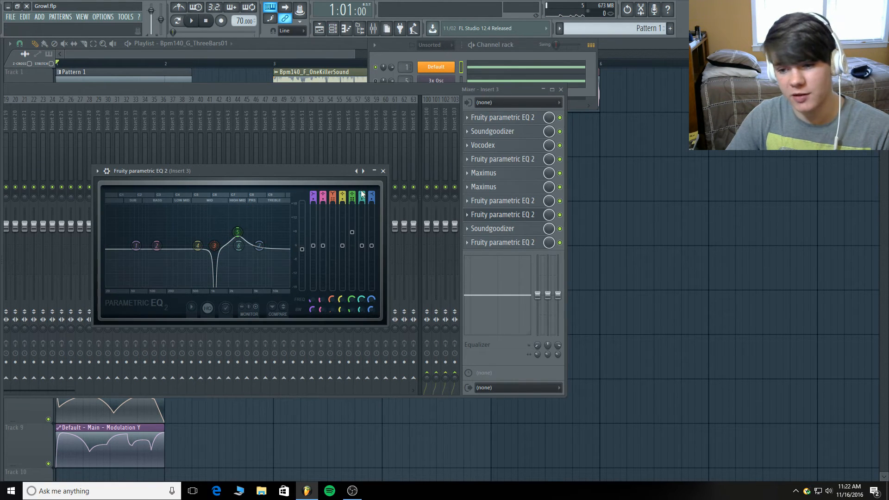
{"action": "left_click", "coordinate": [383, 171]}
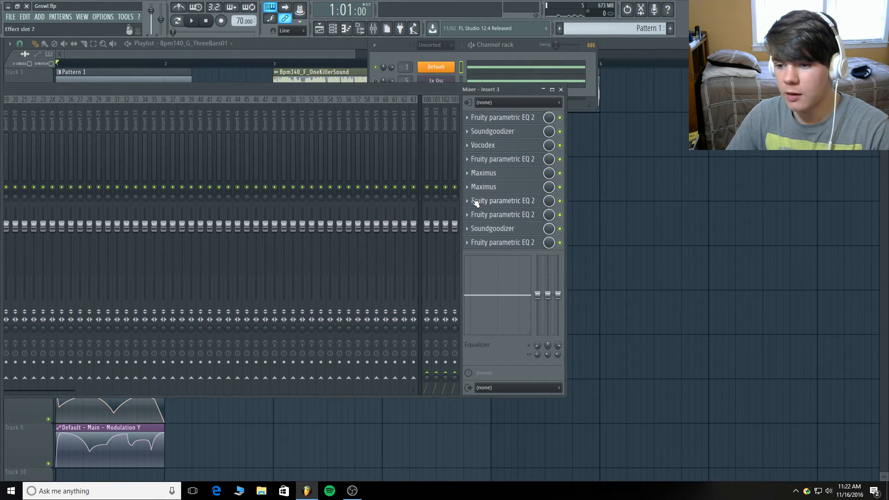
Play the growl while watching the high-pass curve of the Fruity Parametric EQ 2 in insert 3's slot 10.
{"action": "left_click", "coordinate": [492, 243]}
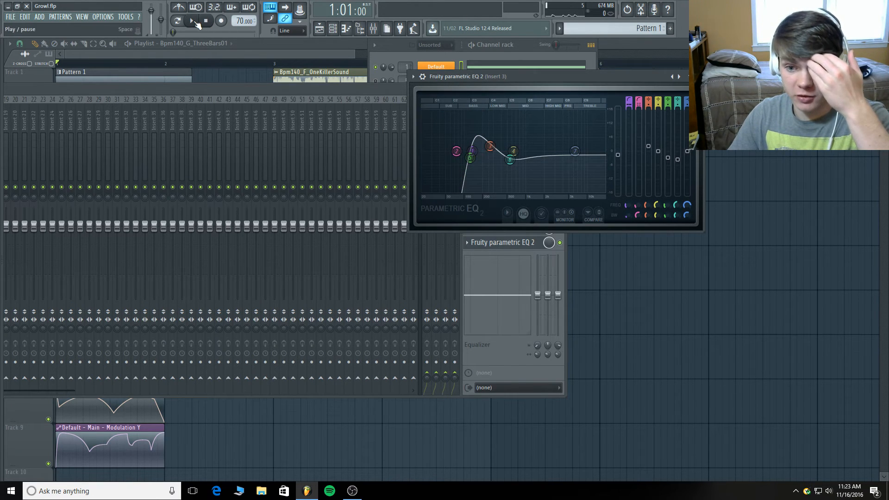
{"action": "key", "text": "space"}
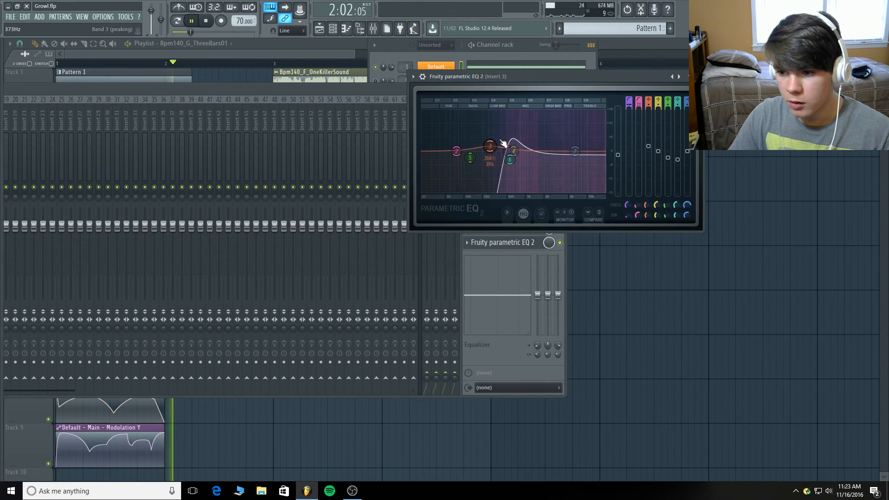
{"action": "key", "text": "space"}
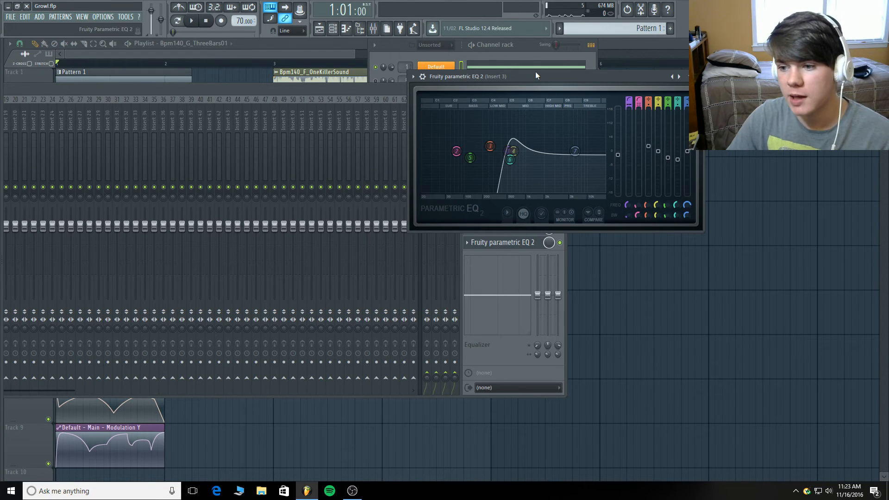
Play the growl with insert 3's slot 10 Fruity Parametric EQ 2 bypassed, and re-enable the effect.
{"action": "left_click_drag", "start_coordinate": [535, 76], "coordinate": [474, 277]}
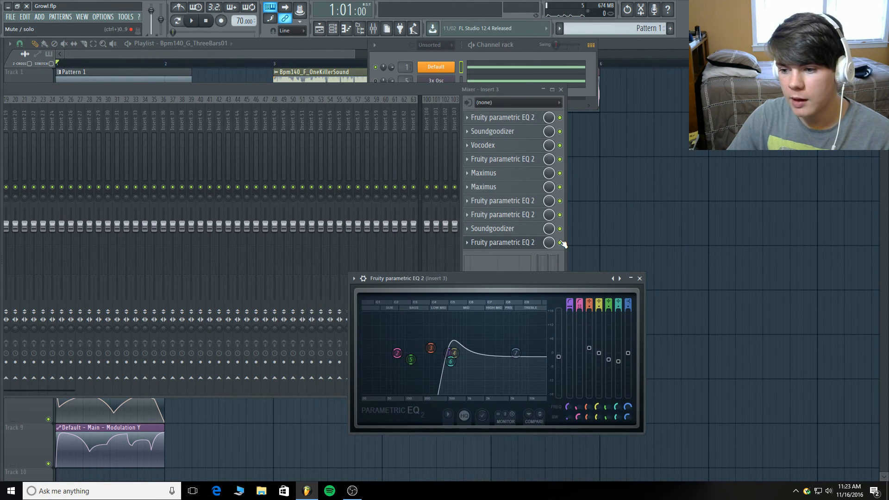
{"action": "left_click", "coordinate": [560, 242]}
{"action": "key", "text": "space"}
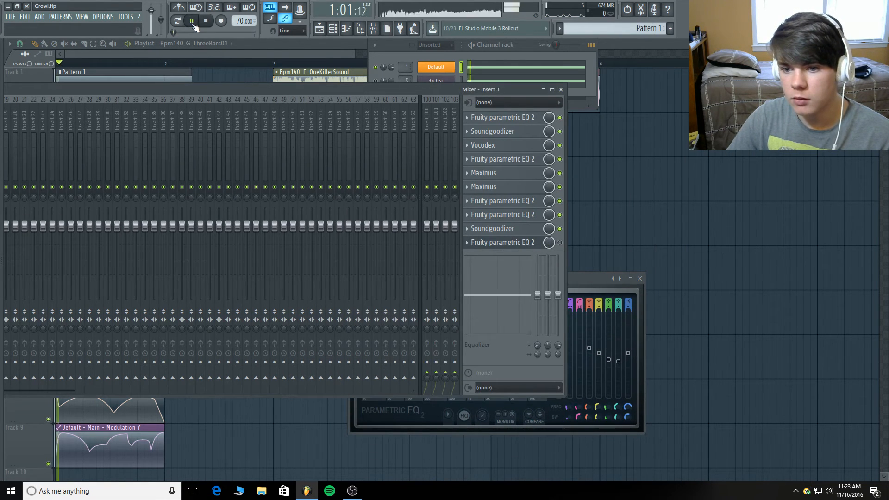
{"action": "left_click", "coordinate": [587, 279]}
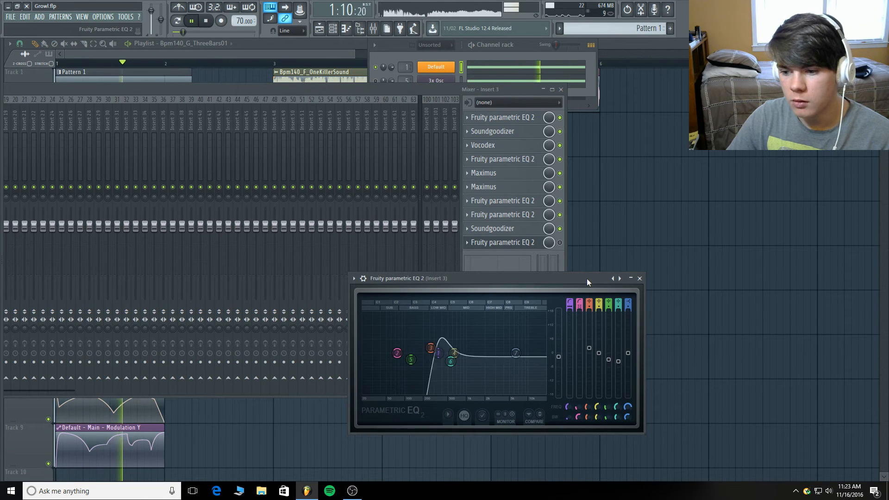
{"action": "left_click", "coordinate": [207, 21]}
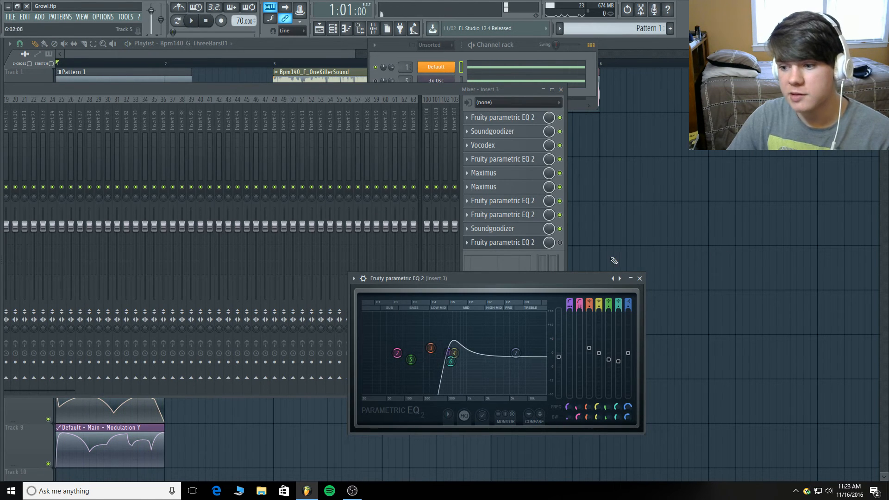
{"action": "left_click", "coordinate": [560, 242]}
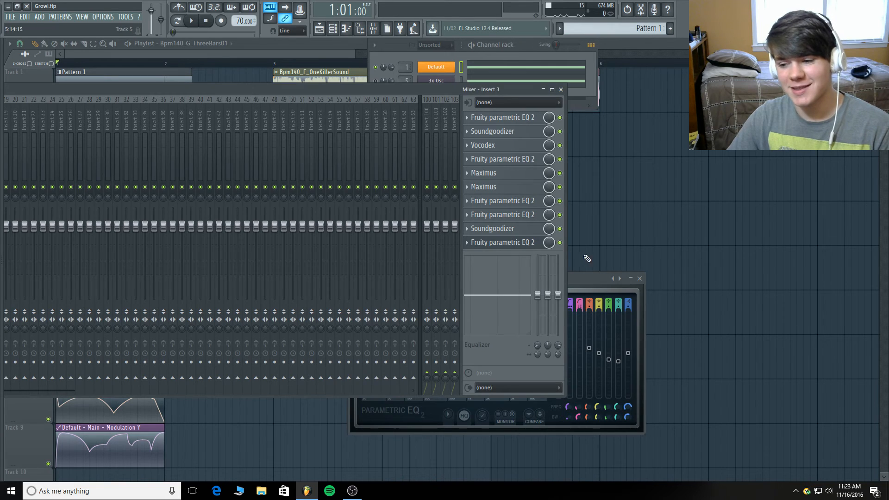
Play the growl again with insert 3's slot 10 EQ active, watching its filter curve, and close the EQ.
{"action": "left_click", "coordinate": [582, 273]}
{"action": "double_click", "coordinate": [581, 273]}
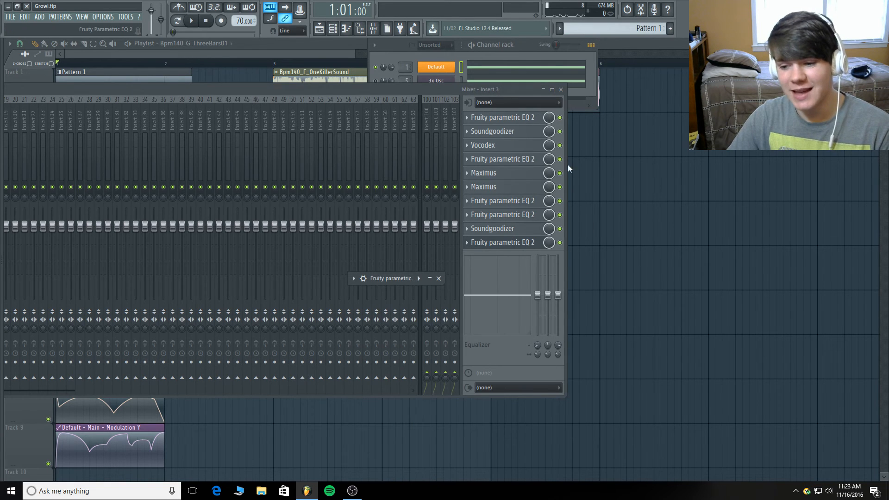
{"action": "double_click", "coordinate": [398, 277]}
{"action": "left_click_drag", "start_coordinate": [398, 277], "coordinate": [362, 158]}
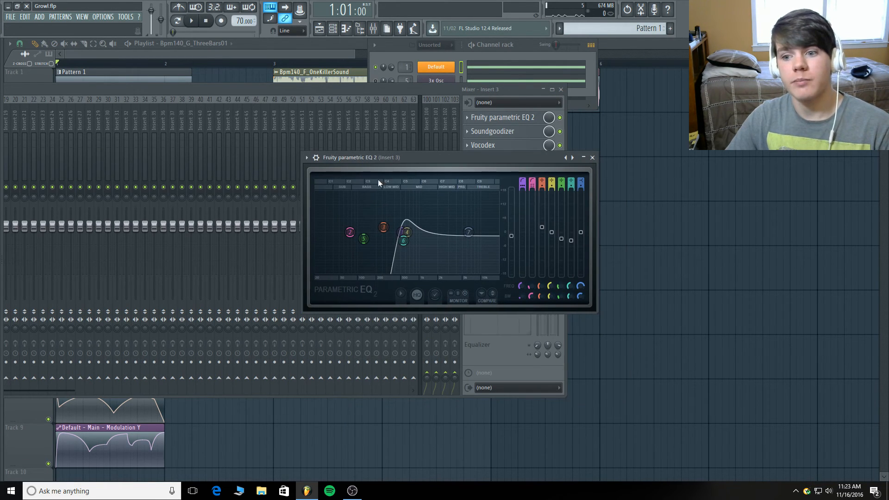
{"action": "left_click", "coordinate": [192, 20]}
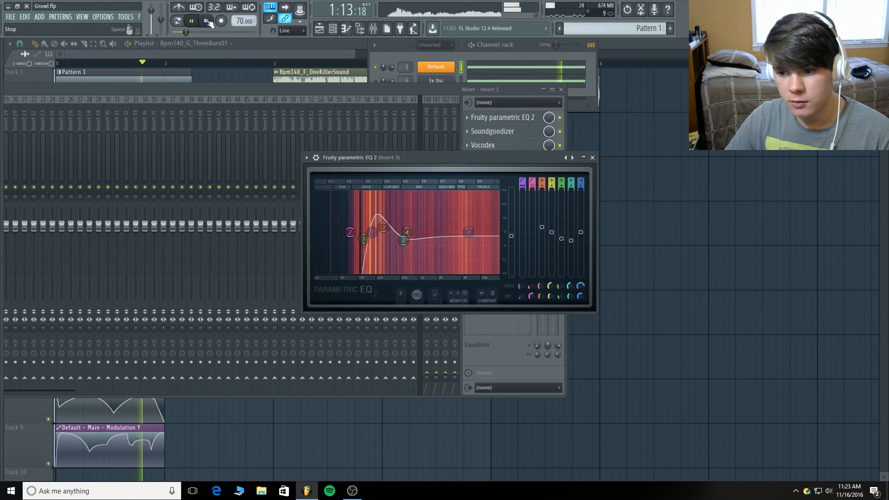
{"action": "left_click", "coordinate": [207, 21]}
{"action": "left_click", "coordinate": [592, 158]}
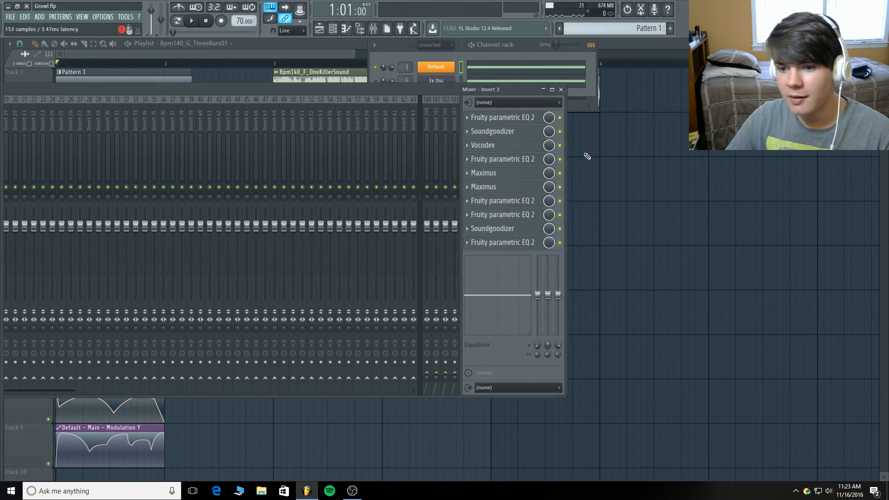
Move the mixer so its first inserts are accessible, select insert 4 and enable its effects.
{"action": "left_click_drag", "start_coordinate": [244, 88], "coordinate": [380, 102]}
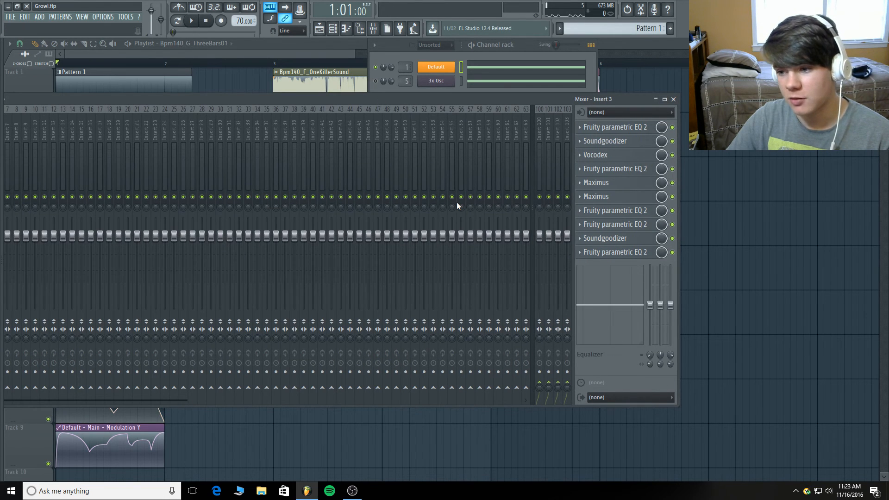
{"action": "left_click_drag", "start_coordinate": [415, 101], "coordinate": [532, 76]}
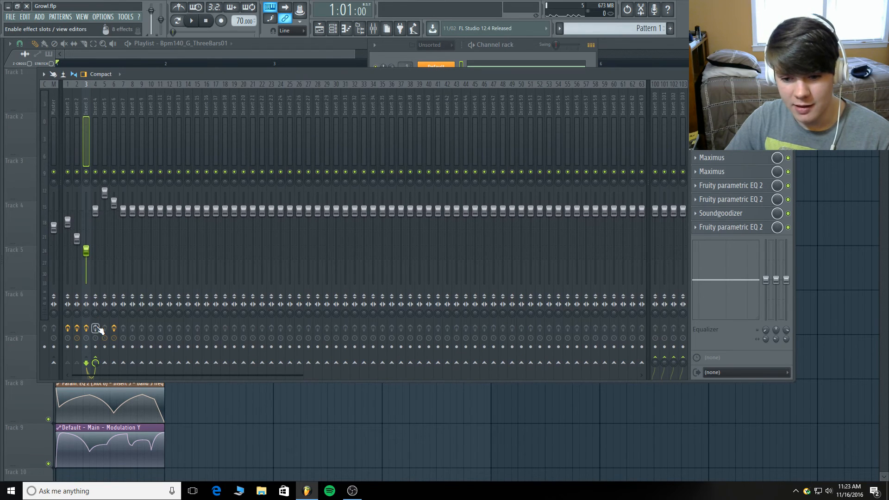
{"action": "left_click", "coordinate": [95, 105]}
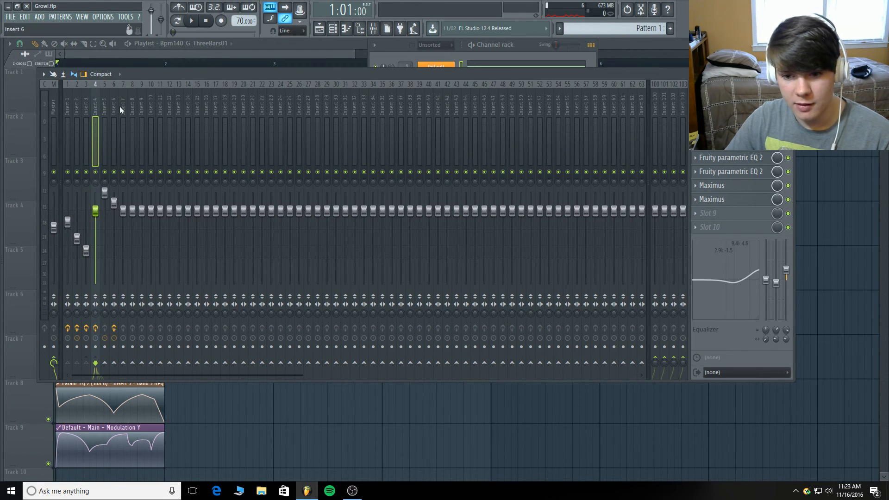
Move the mixer so insert 4's effect slots are accessible, and view the Vocodex settings in slot 1.
{"action": "left_click_drag", "start_coordinate": [140, 72], "coordinate": [1, 79]}
{"action": "left_click", "coordinate": [583, 110]}
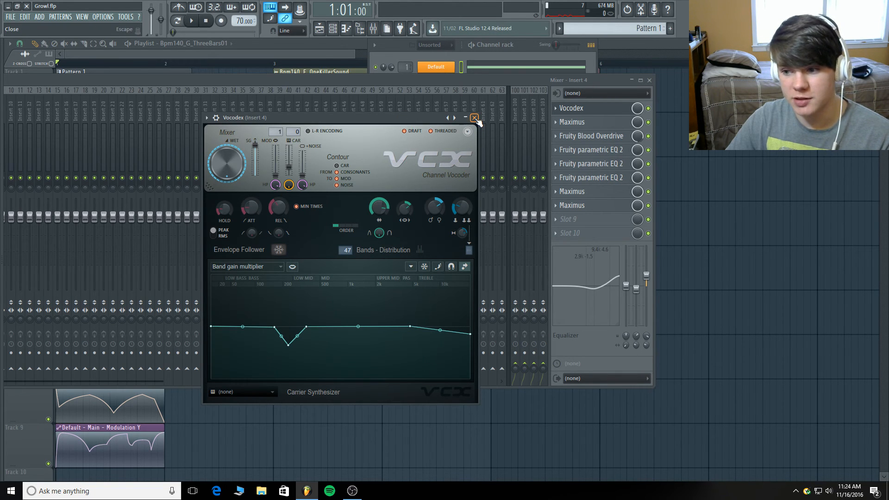
{"action": "left_click", "coordinate": [474, 119]}
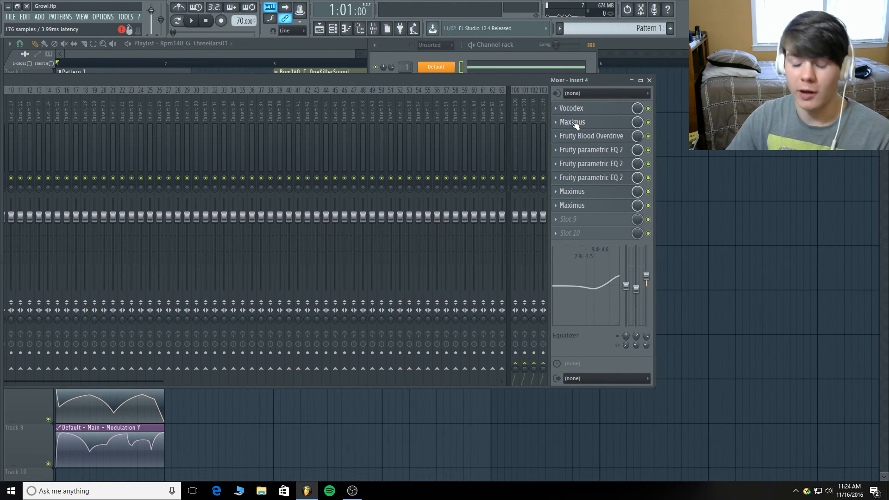
View insert 4's Maximus in slot 2, Fruity Blood Overdrive in slot 3 and Fruity Parametric EQ 2 in slot 4.
{"action": "left_click", "coordinate": [573, 122]}
{"action": "left_click", "coordinate": [573, 123]}
{"action": "left_click", "coordinate": [574, 136]}
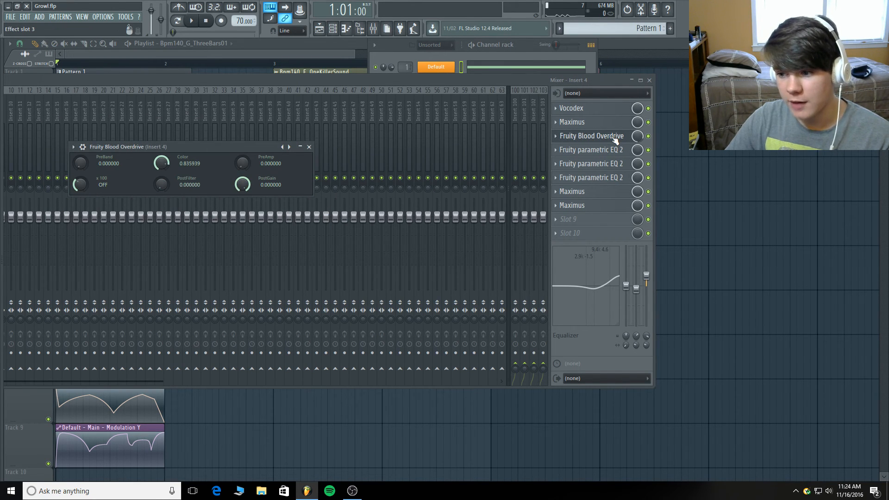
{"action": "left_click", "coordinate": [609, 136]}
{"action": "left_click", "coordinate": [607, 150]}
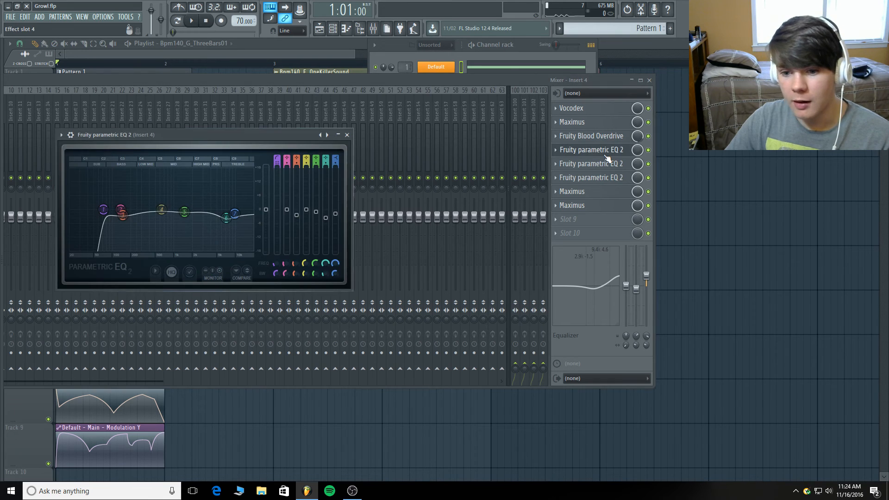
{"action": "left_click", "coordinate": [606, 154]}
Play the growl while watching the filter curve of insert 4's slot 5 Fruity Parametric EQ 2, and close the EQ.
{"action": "left_click", "coordinate": [607, 163]}
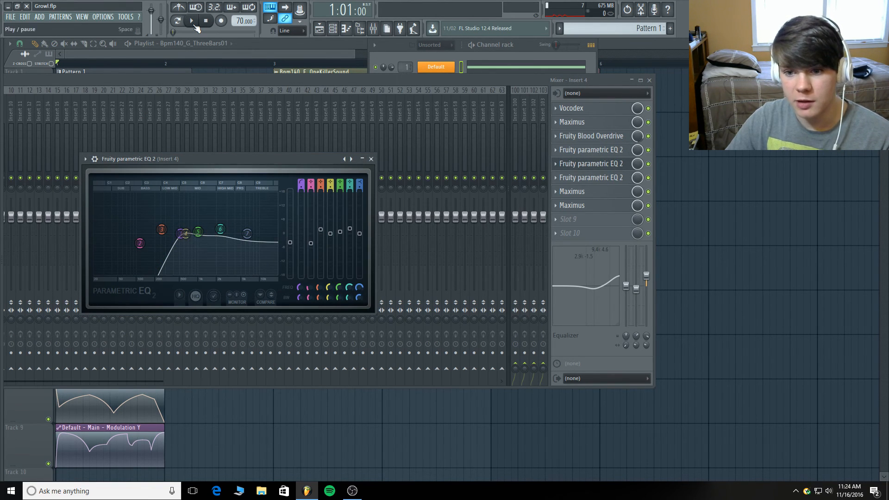
{"action": "left_click", "coordinate": [193, 21]}
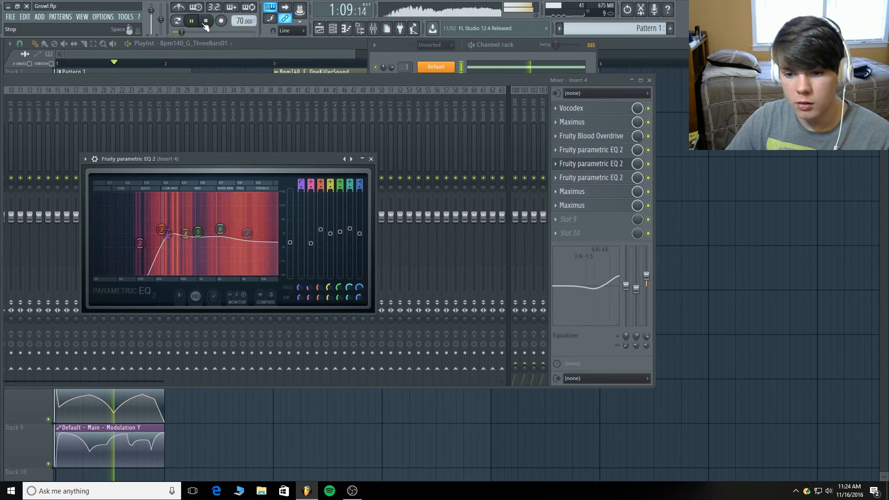
{"action": "left_click", "coordinate": [206, 23]}
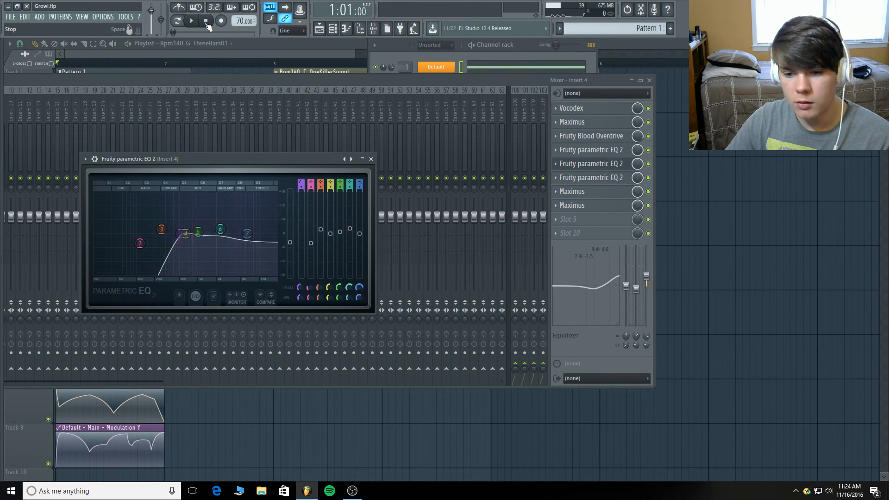
{"action": "left_click", "coordinate": [371, 159]}
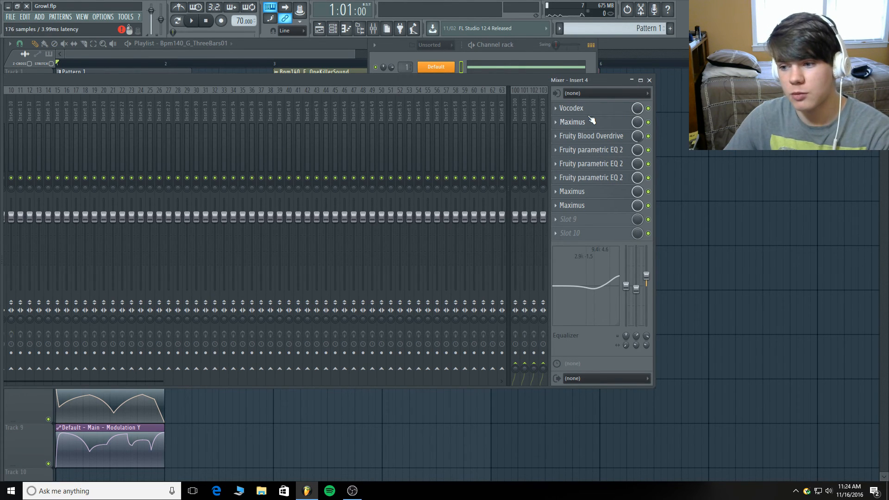
Examine the curves of insert 4's three Fruity Parametric EQ 2 effects in slots 4 to 6, including the last one's high-pass band.
{"action": "left_click", "coordinate": [608, 153]}
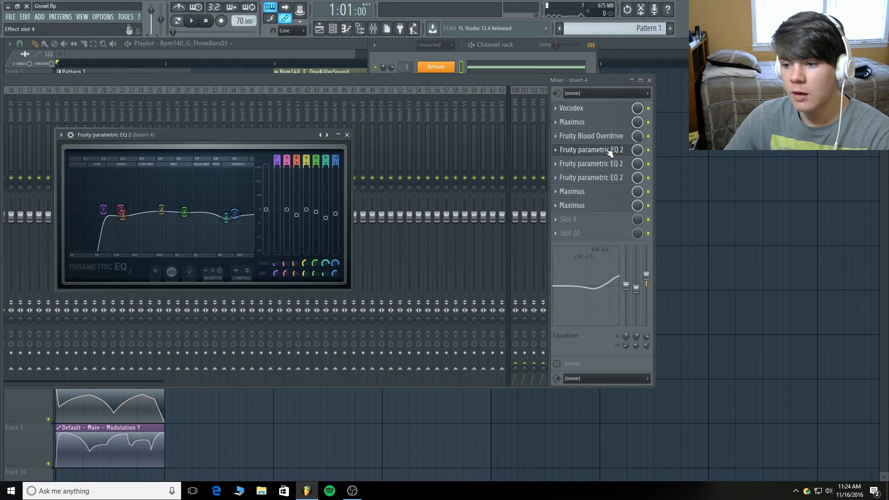
{"action": "left_click", "coordinate": [609, 153]}
{"action": "left_click", "coordinate": [607, 167]}
{"action": "left_click", "coordinate": [606, 169]}
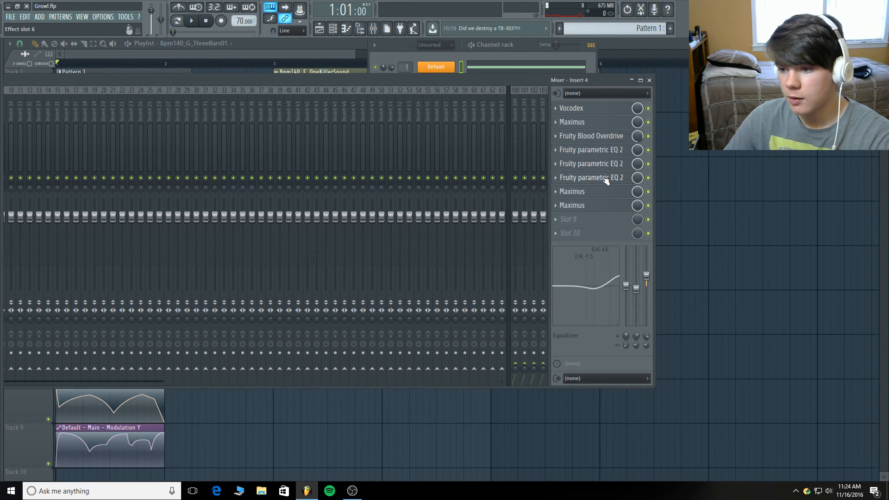
{"action": "left_click", "coordinate": [605, 178]}
{"action": "left_click_drag", "start_coordinate": [85, 176], "coordinate": [52, 194]}
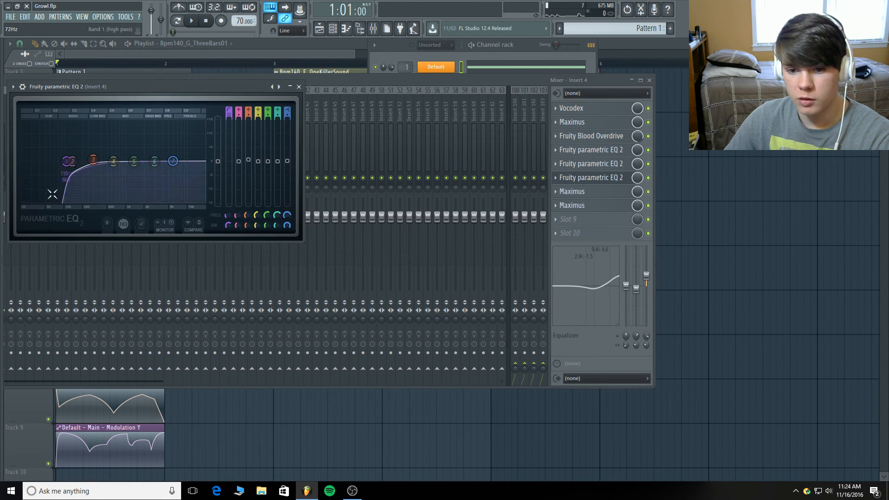
{"action": "left_click_drag", "start_coordinate": [63, 138], "coordinate": [64, 139]}
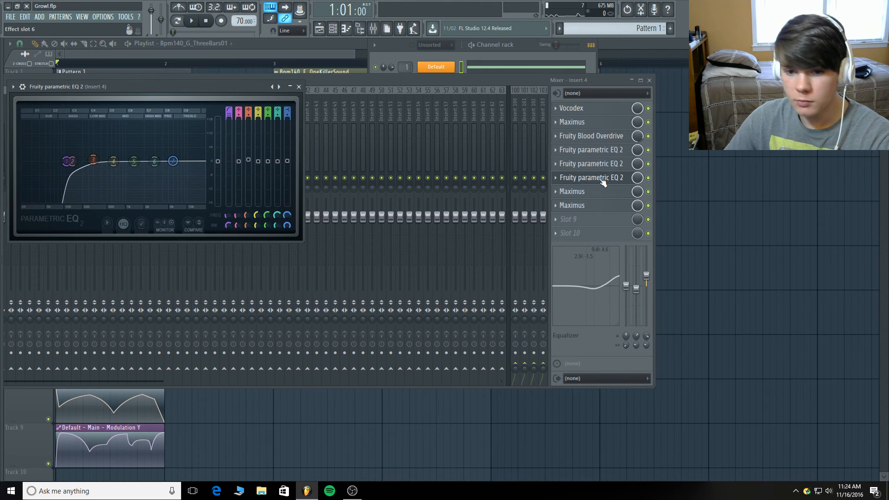
{"action": "left_click", "coordinate": [602, 182]}
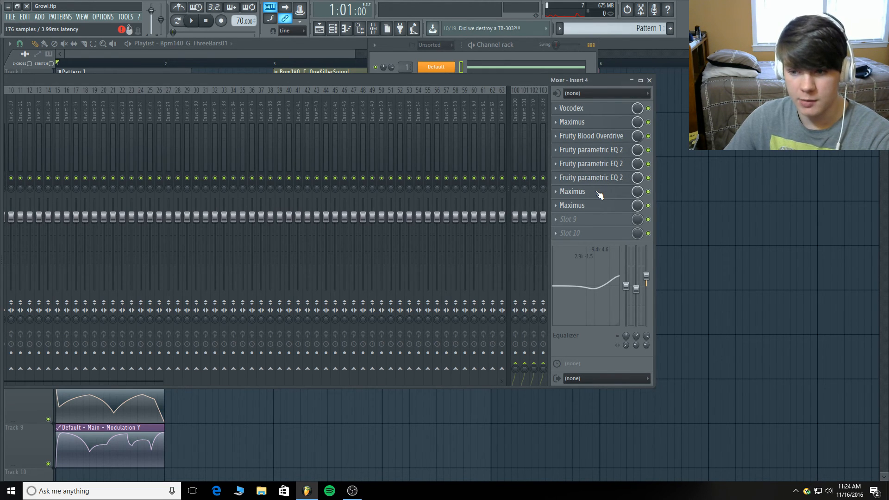
View the Maximus in insert 4's slots 7 and 8, and browse the preset list of the slot 8 Maximus.
{"action": "left_click", "coordinate": [598, 194]}
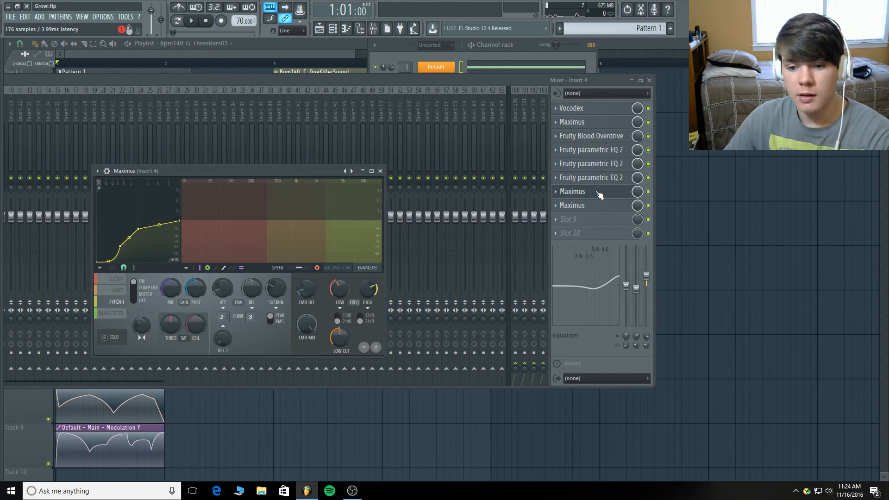
{"action": "left_click", "coordinate": [600, 194]}
{"action": "left_click", "coordinate": [595, 205]}
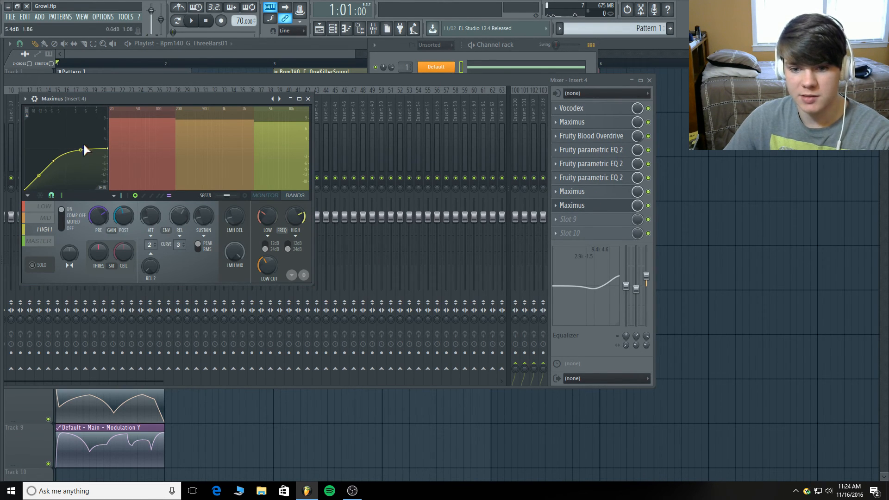
{"action": "left_click", "coordinate": [25, 98]}
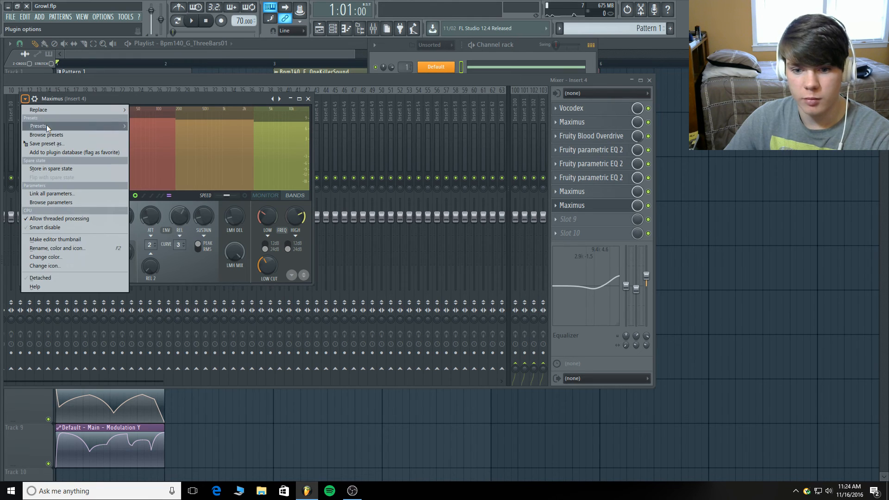
{"action": "mouse_move", "coordinate": [38, 126]}
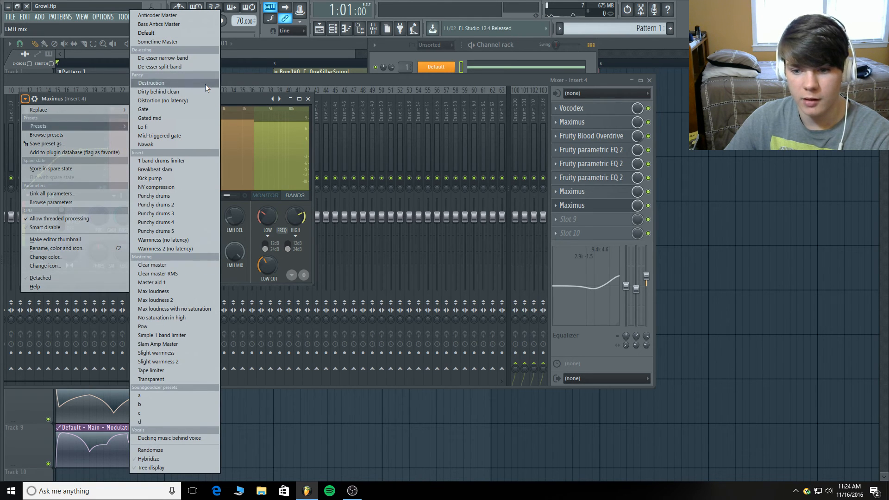
{"action": "left_click", "coordinate": [232, 98]}
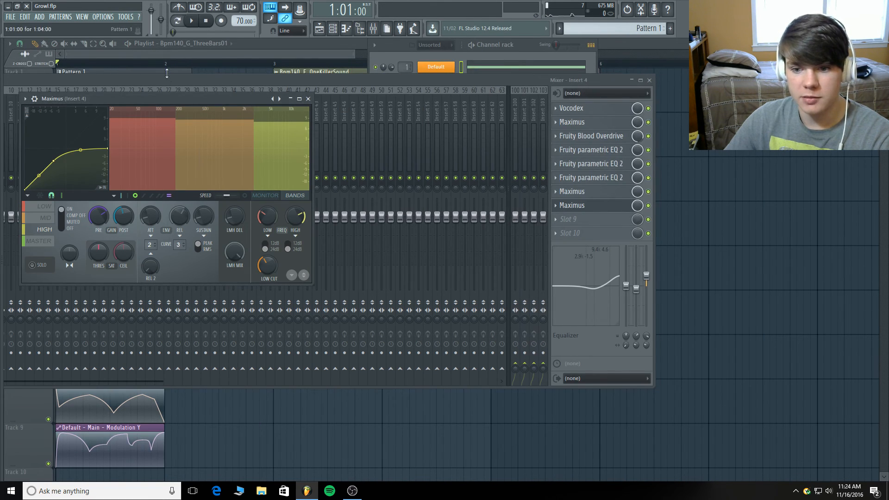
Play the growl with insert 4's slot 8 Maximus in view, and close the plugin.
{"action": "left_click_drag", "start_coordinate": [164, 99], "coordinate": [182, 86]}
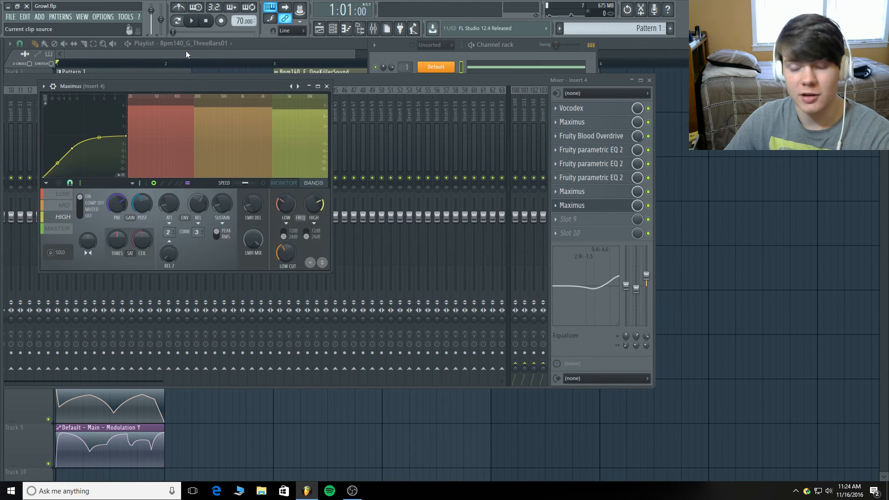
{"action": "left_click", "coordinate": [191, 21]}
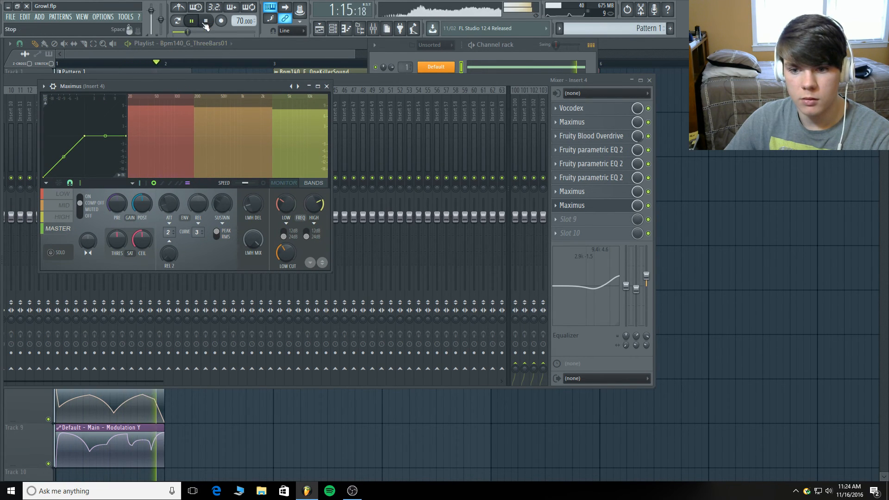
{"action": "left_click", "coordinate": [205, 22]}
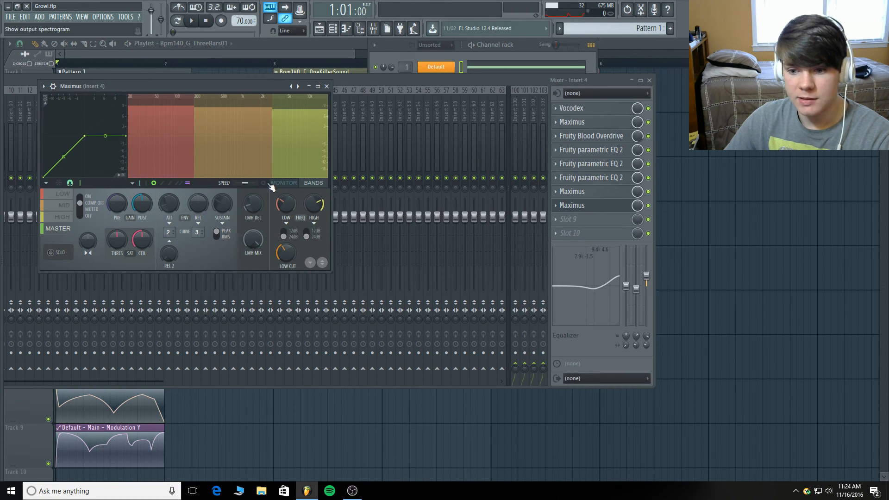
{"action": "left_click", "coordinate": [268, 183]}
{"action": "left_click", "coordinate": [326, 86]}
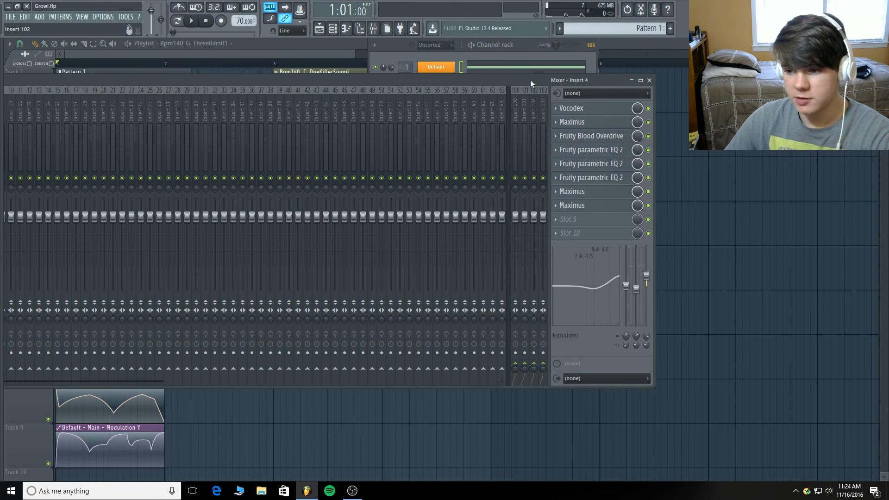
Select the Master track in the repositioned mixer and play the growl while watching the level meters.
{"action": "left_click_drag", "start_coordinate": [529, 80], "coordinate": [507, 72]}
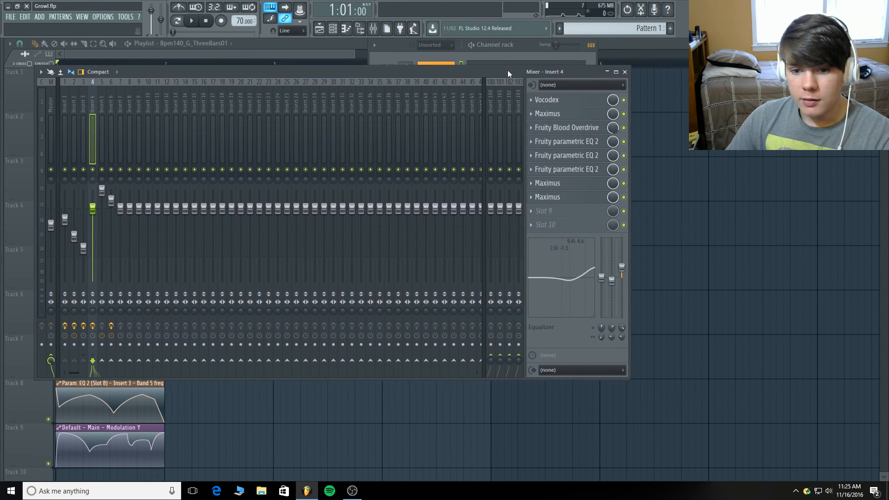
{"action": "left_click", "coordinate": [51, 107]}
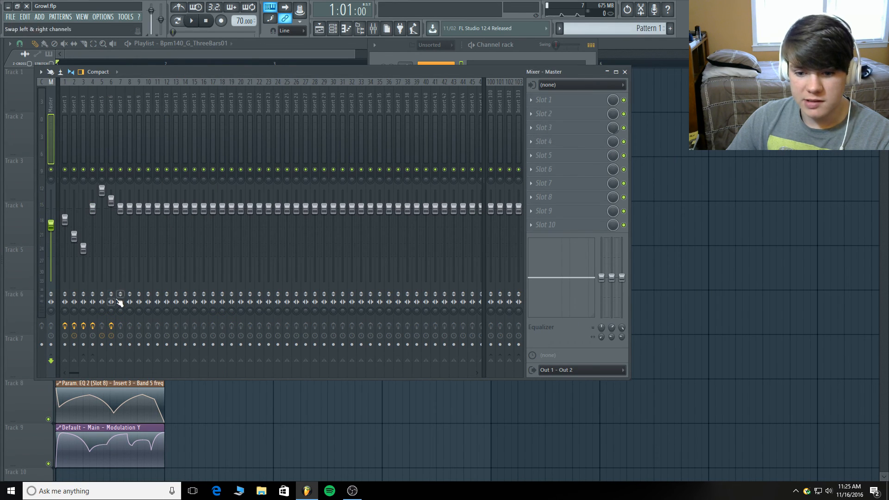
{"action": "left_click", "coordinate": [392, 57]}
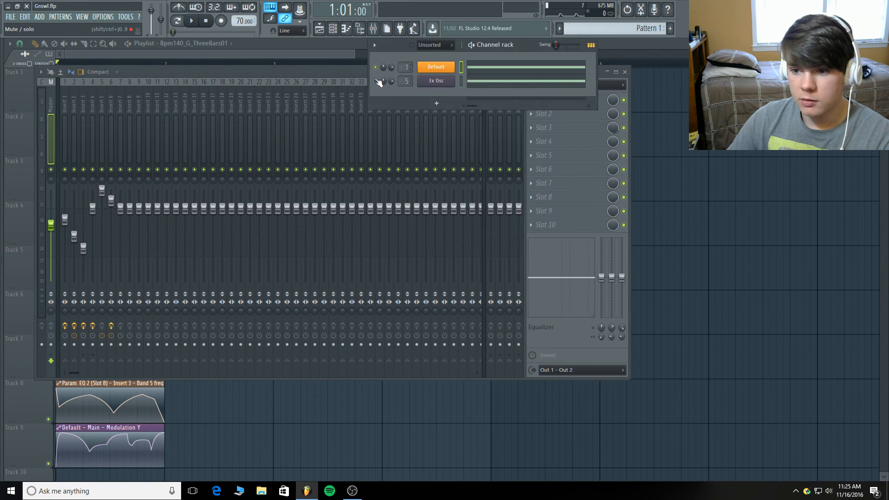
{"action": "key", "text": "space"}
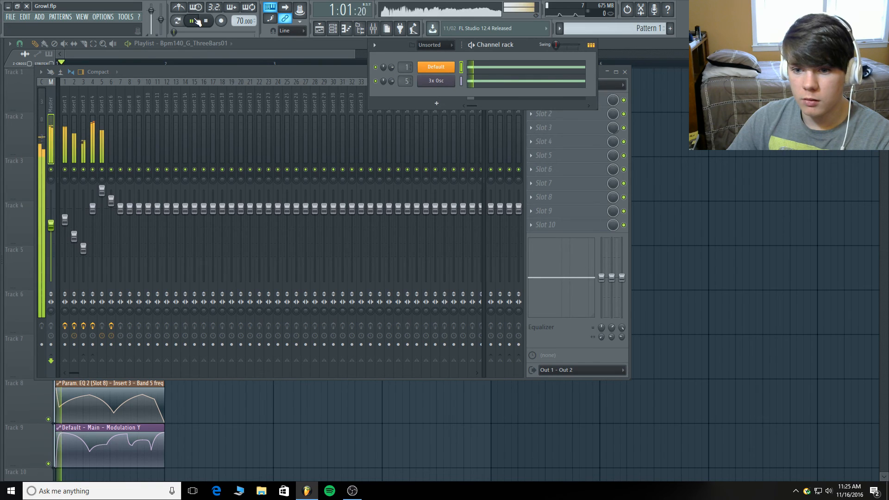
{"action": "left_click", "coordinate": [141, 71]}
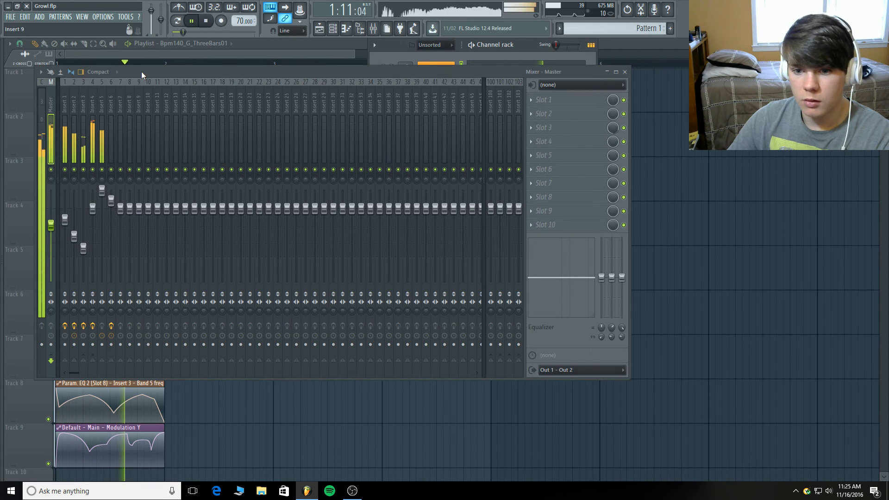
{"action": "left_click", "coordinate": [207, 21]}
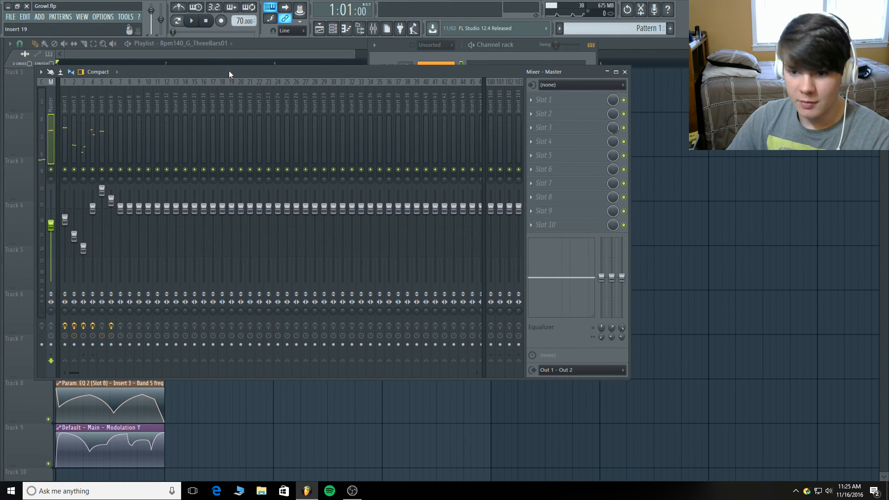
Move the mixer clear of the channel rack and view the Default Sytrus channel's main page and modulation matrix.
{"action": "left_click_drag", "start_coordinate": [230, 73], "coordinate": [232, 94]}
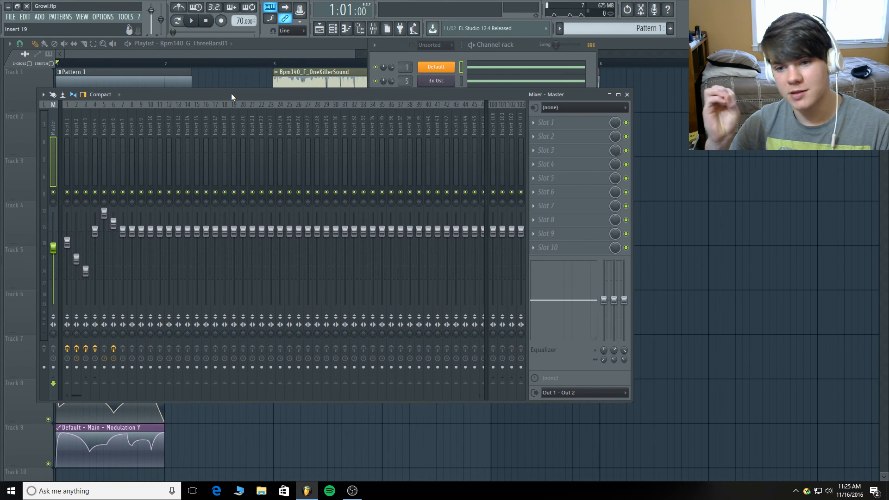
{"action": "left_click", "coordinate": [436, 67]}
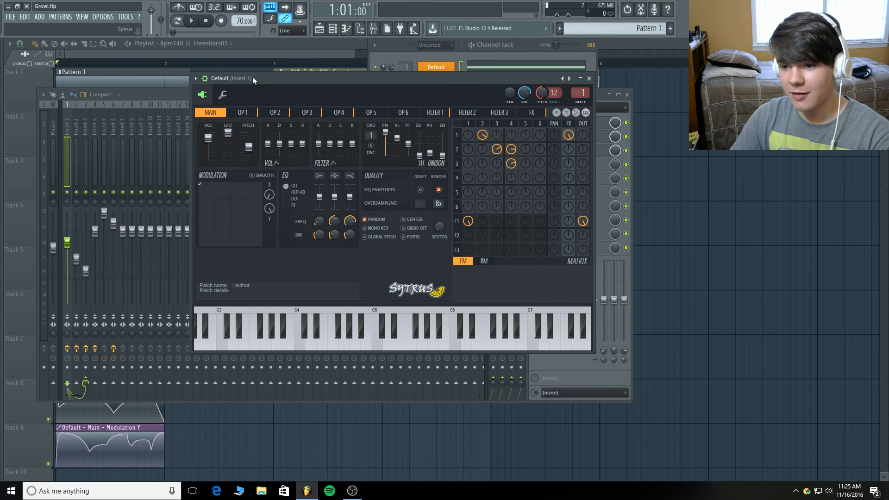
{"action": "left_click", "coordinate": [588, 78]}
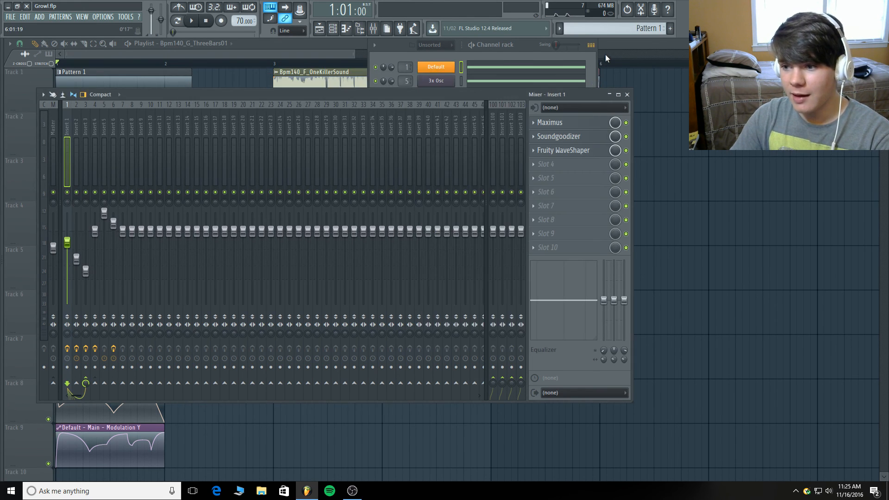
Bring the playlist to the front and delete the Bpm140_G_ThreeBars01 and Bpm140_F_OneKillerSound clips from Track 1.
{"action": "left_click", "coordinate": [607, 44]}
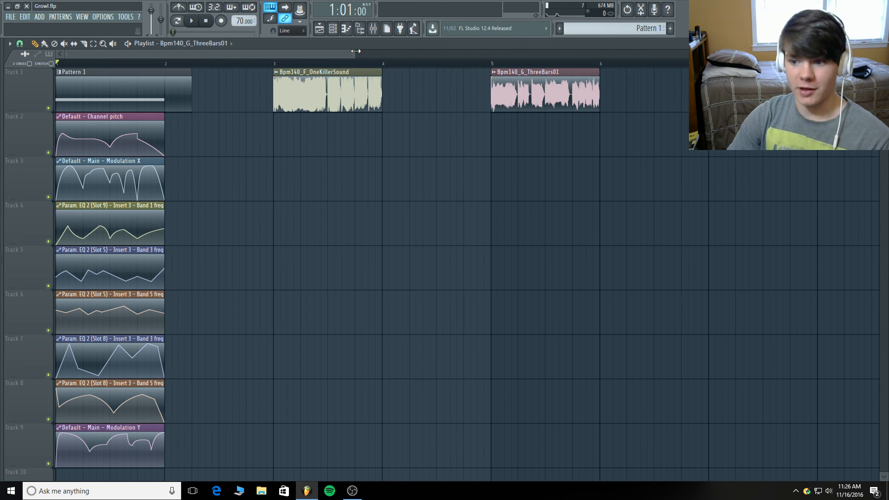
{"action": "left_click_drag", "start_coordinate": [356, 51], "coordinate": [397, 51]}
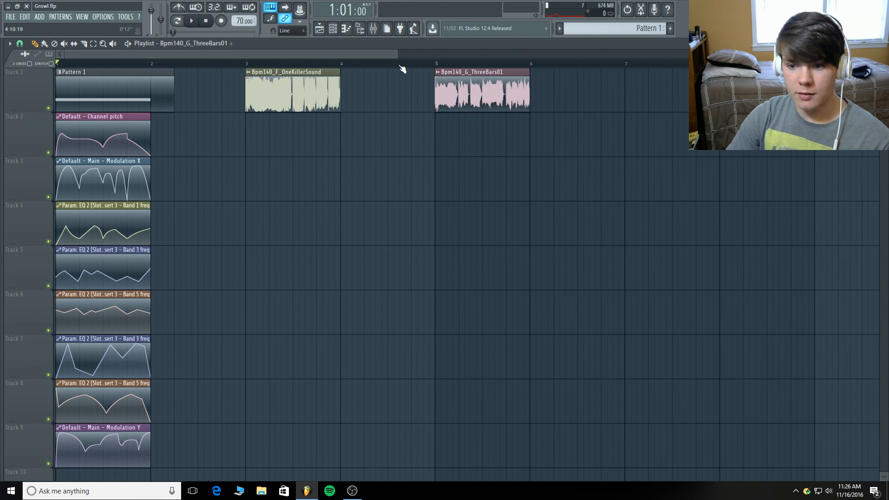
{"action": "right_click", "coordinate": [462, 88]}
{"action": "right_click", "coordinate": [308, 85]}
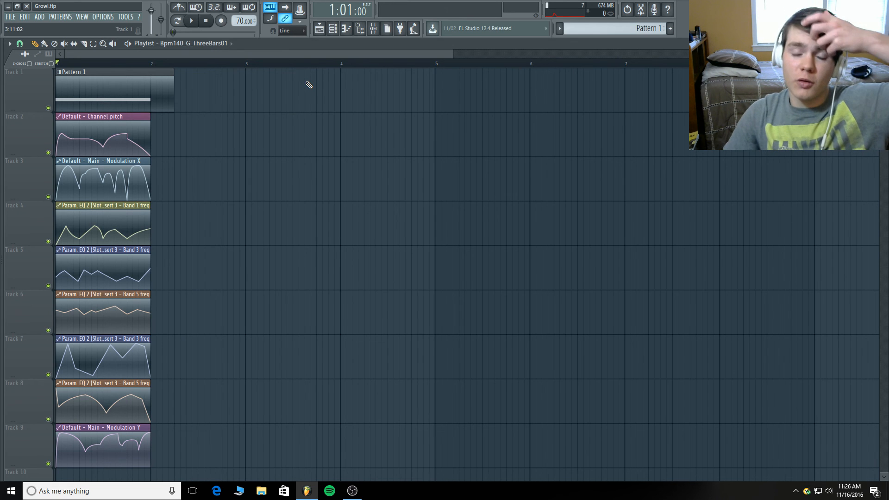
Switch to the OBS window.
{"action": "left_click", "coordinate": [352, 490]}
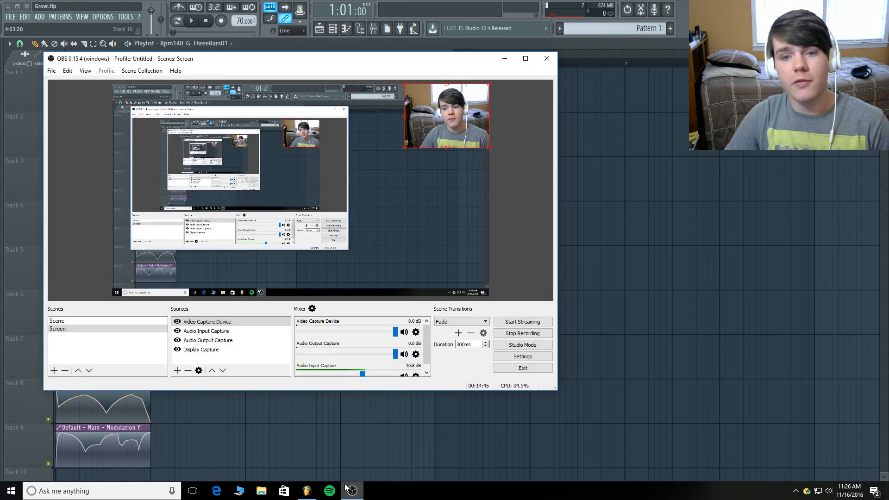